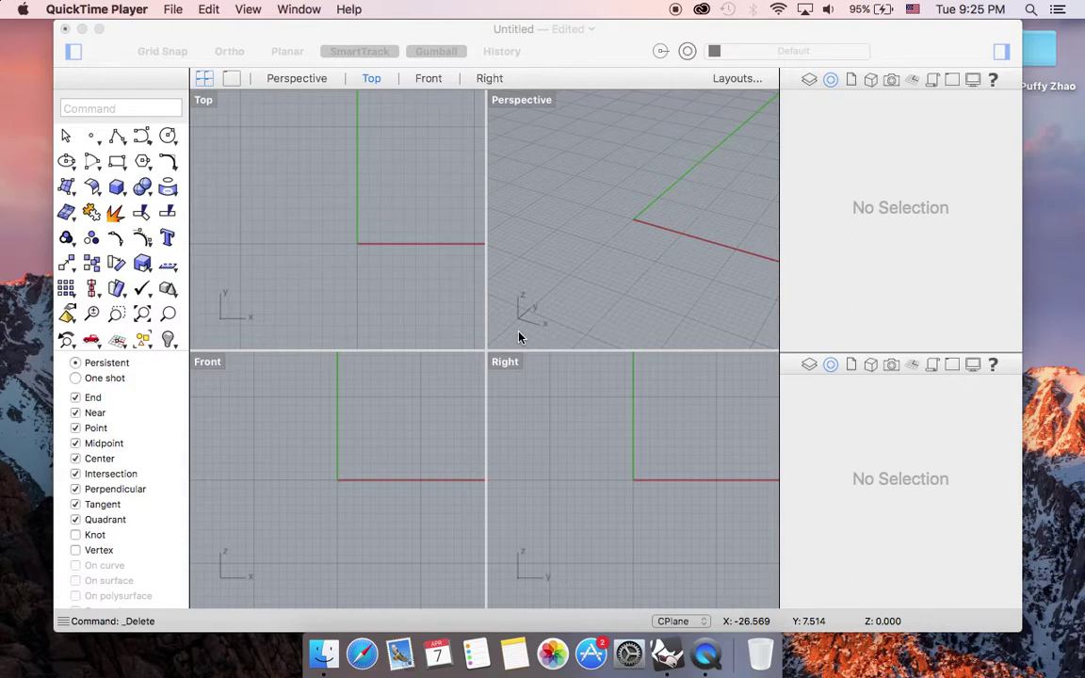
# - Bring the Rhinoceros window to the front over QuickTime Player
pyautogui.click(558, 66)
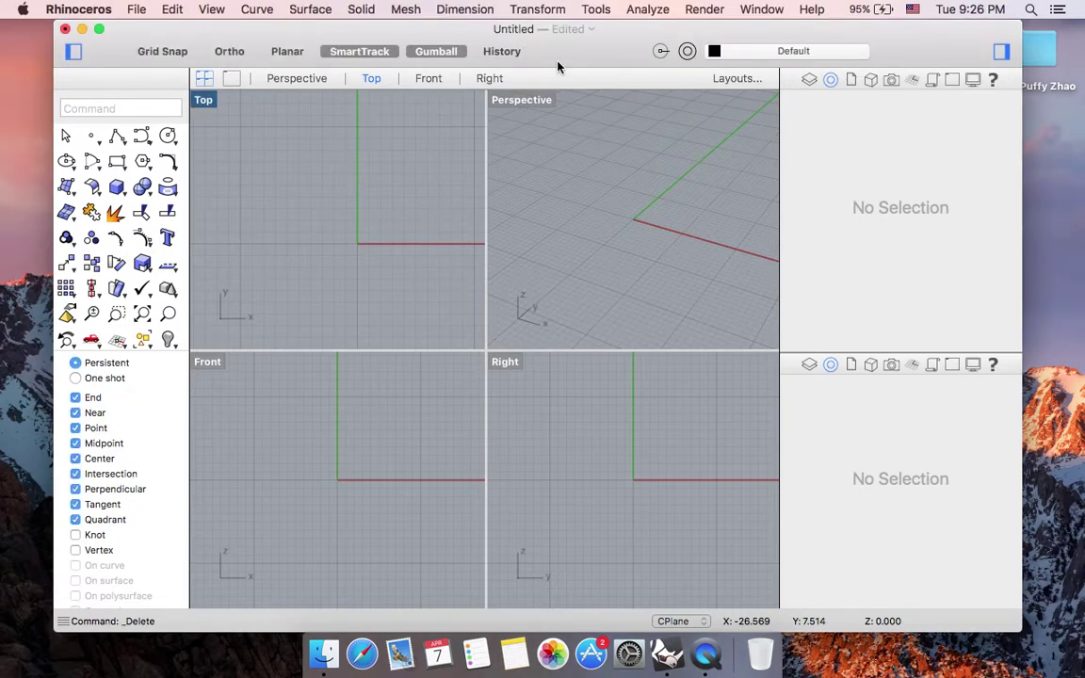
# - Place a point object at the world origin by entering 0 as its location
pyautogui.write('Point')
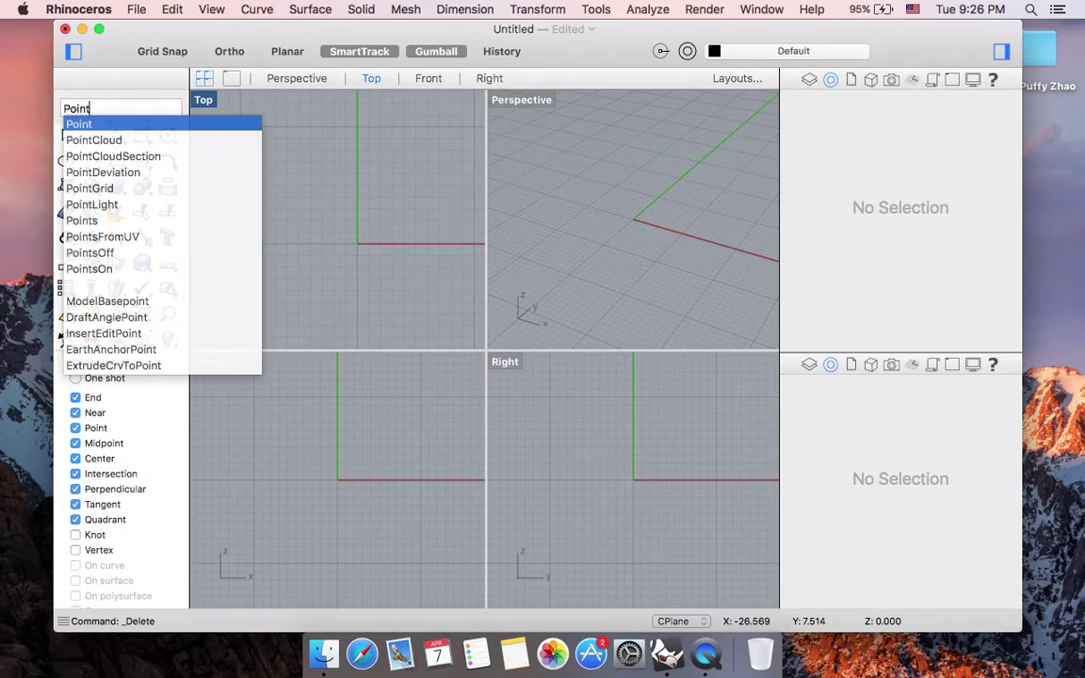
pyautogui.press('Return')
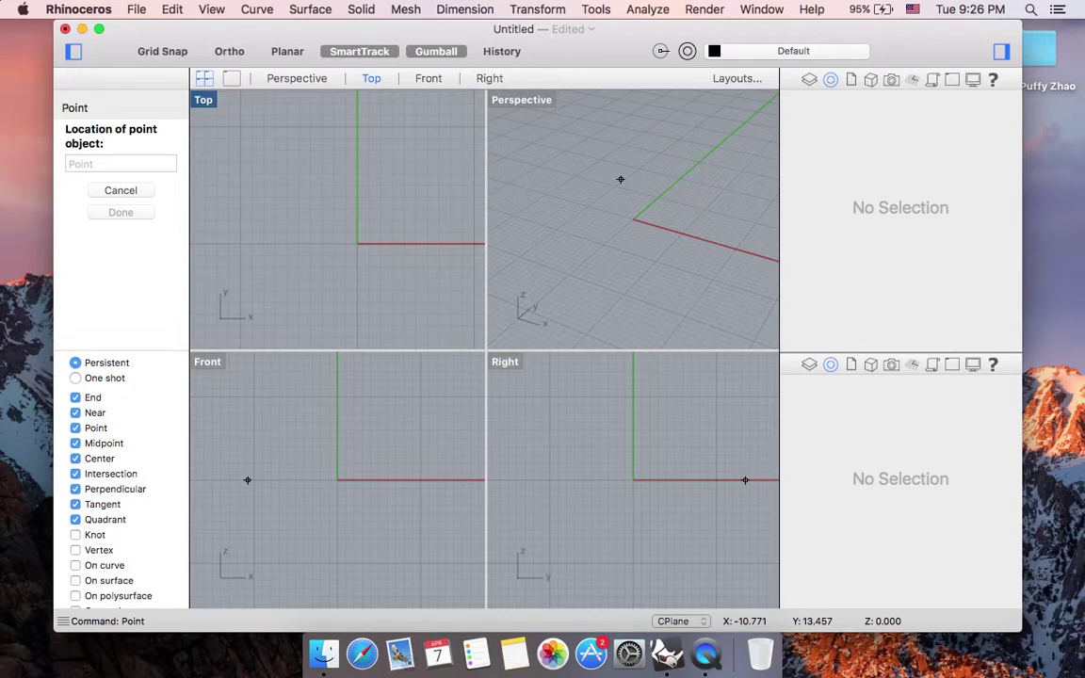
pyautogui.write('0')
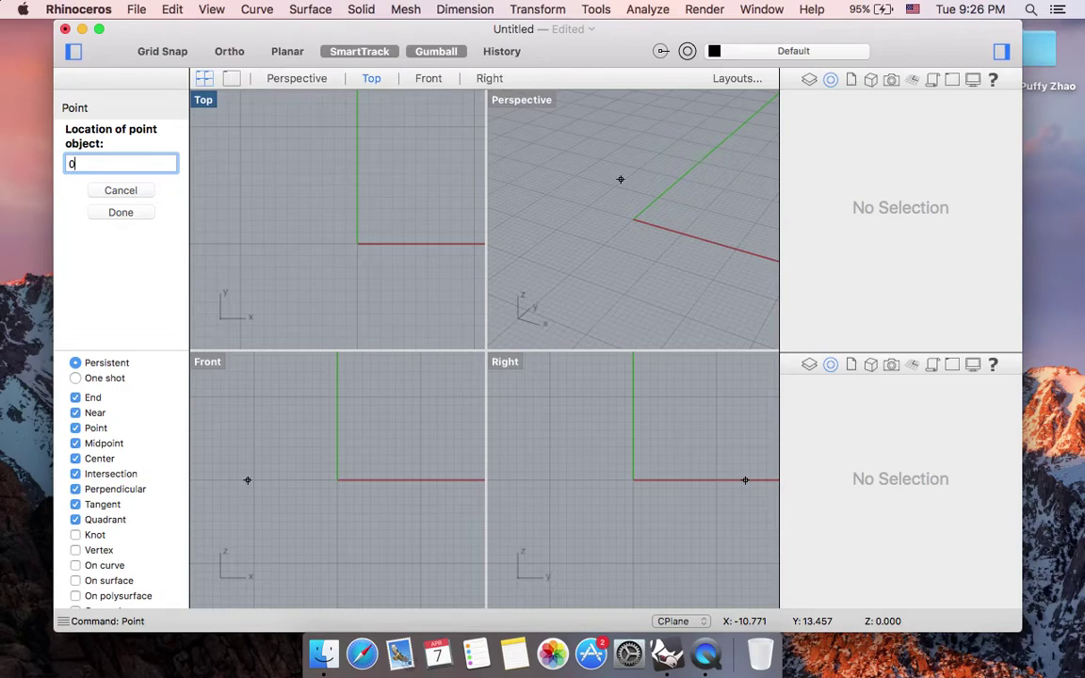
pyautogui.press('Return')
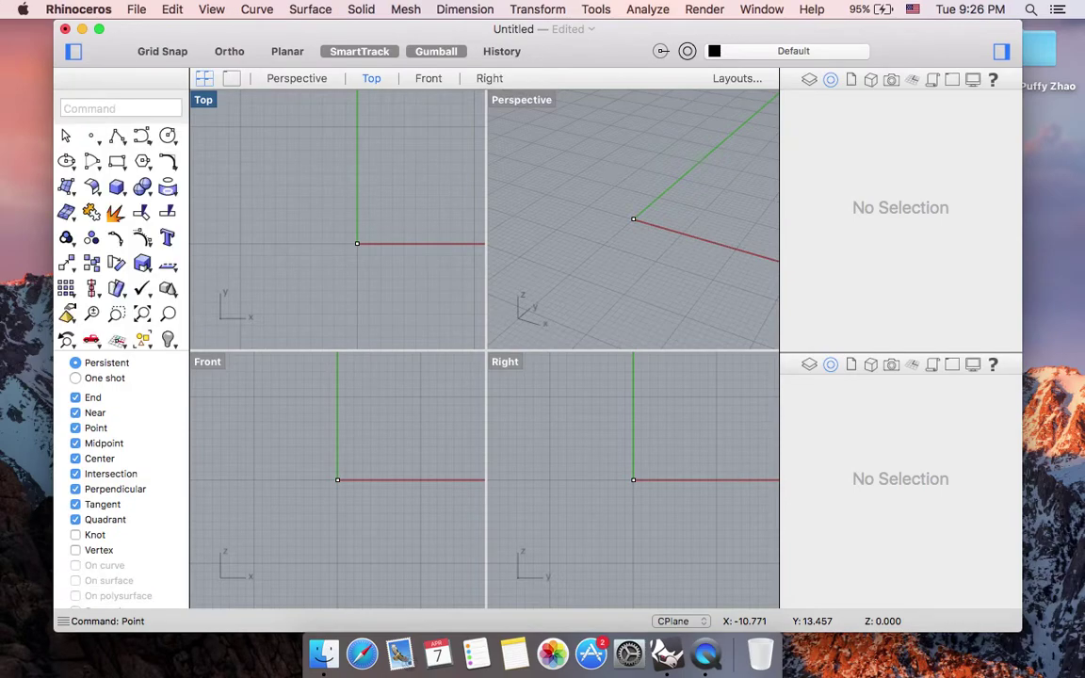
# - Zoom into the Top viewport and enter Po so the Point command is suggested
pyautogui.scroll(1, 368, 252)
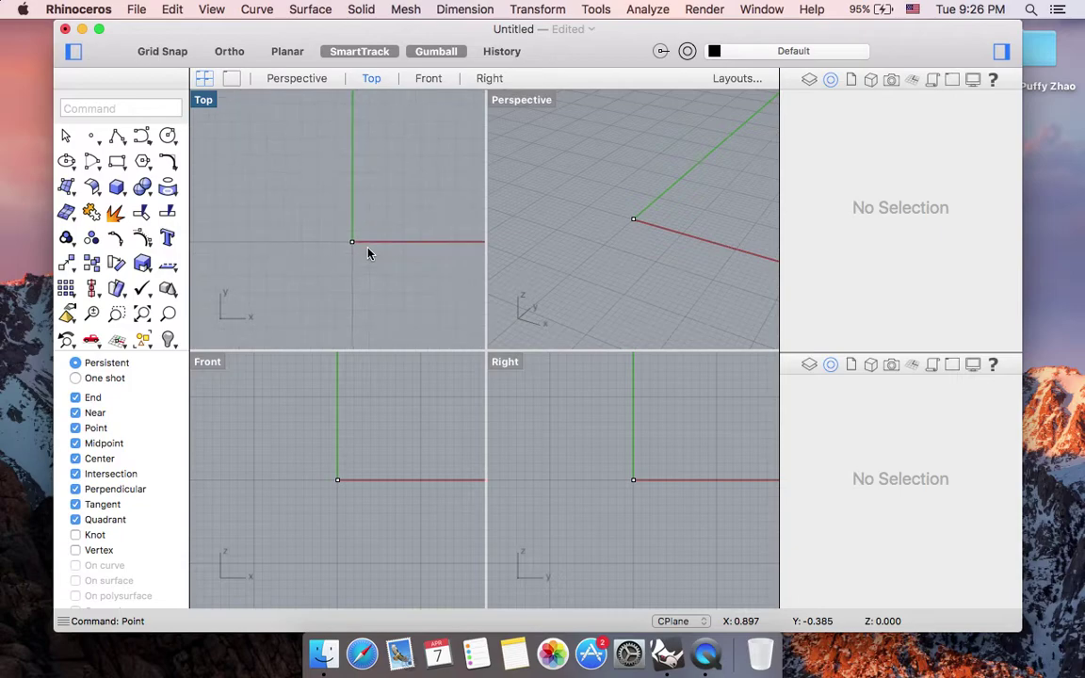
pyautogui.scroll(2, 368, 253)
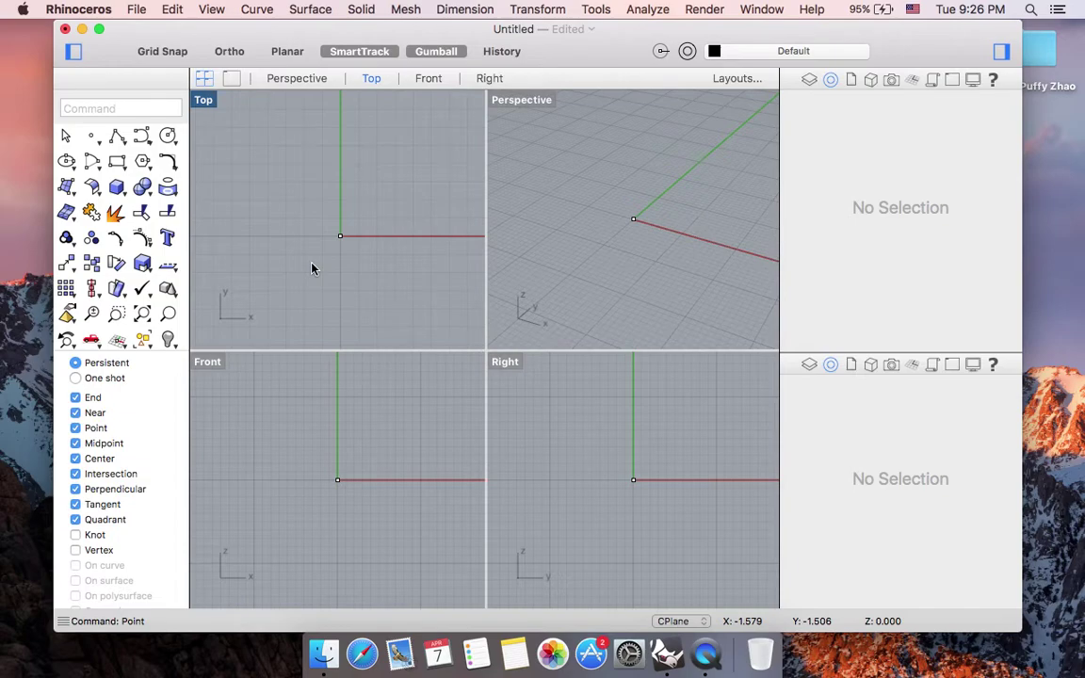
pyautogui.write('Point')
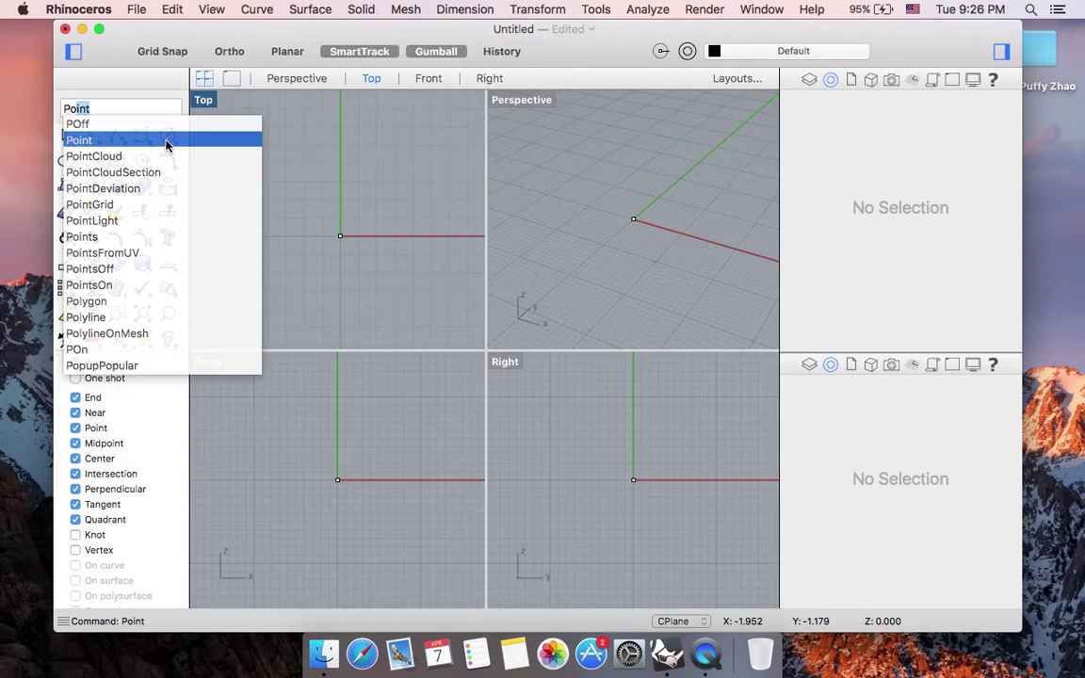
# - Add a second point at coordinates 1,1,1
pyautogui.click(104, 112)
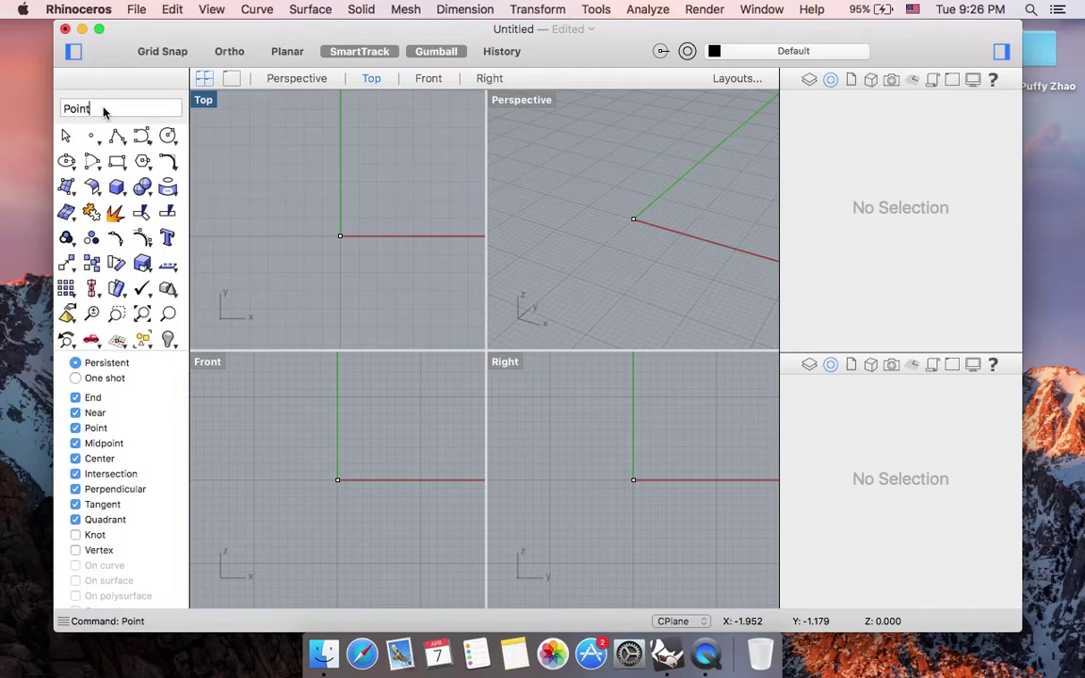
pyautogui.press('Return')
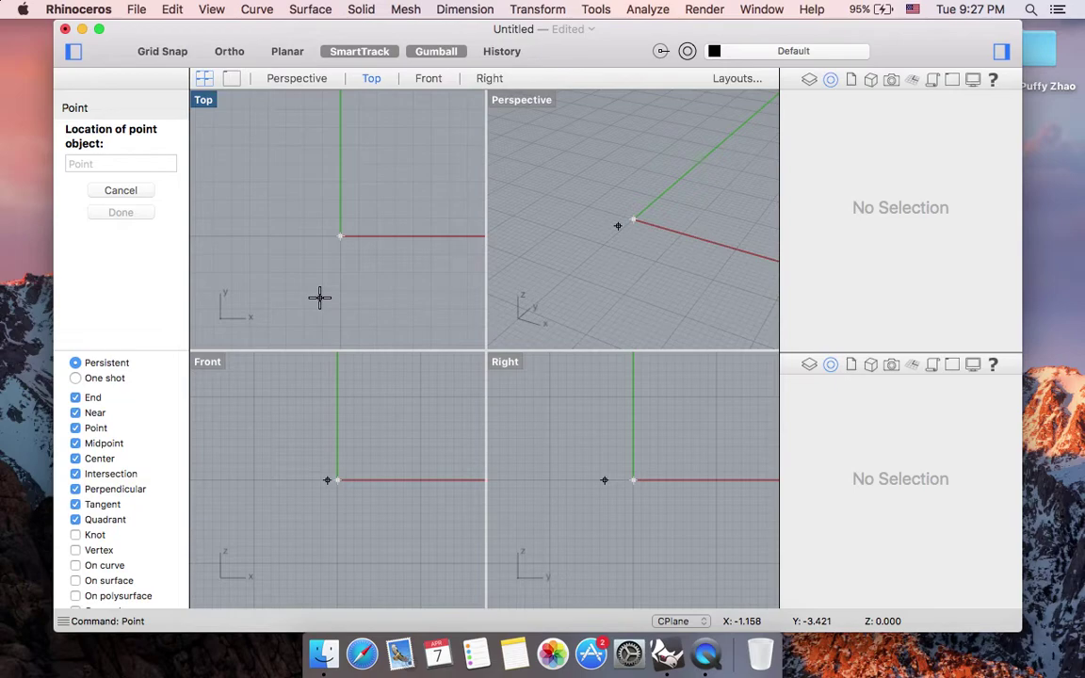
pyautogui.write('1')
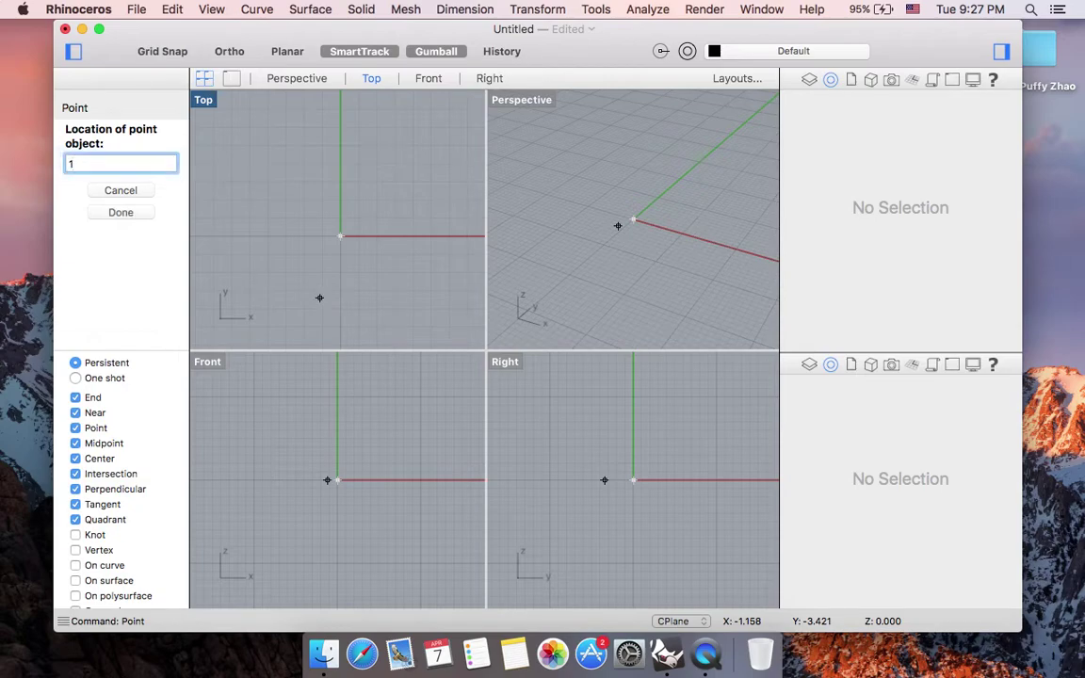
pyautogui.write(',1,1')
pyautogui.press('Return')
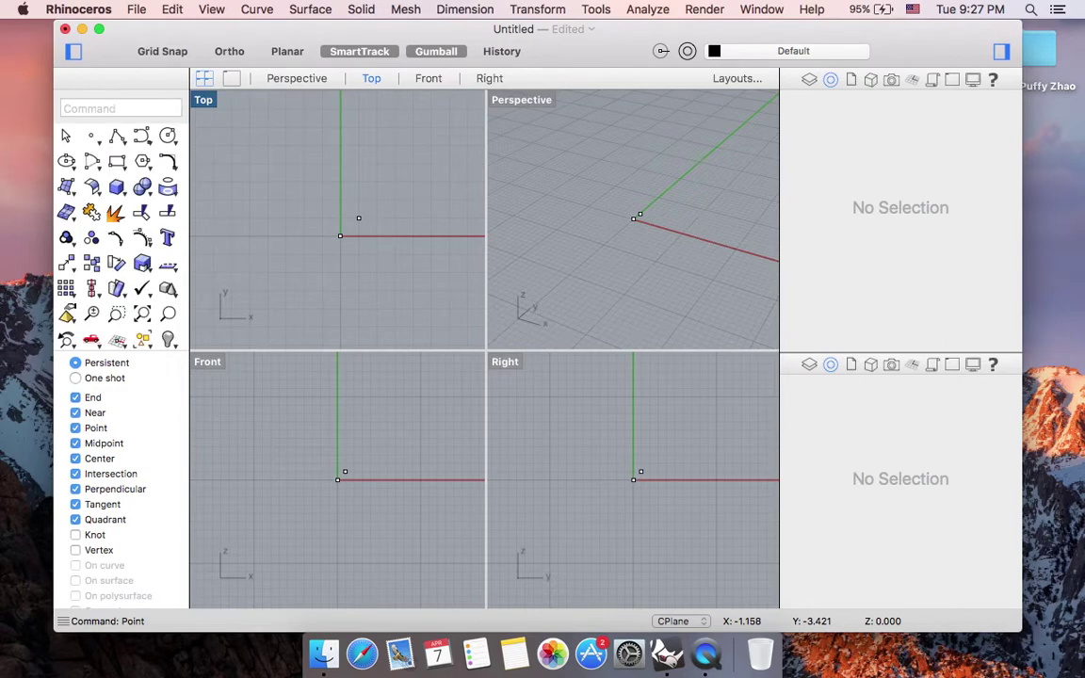
pyautogui.doubleClick(517, 102)
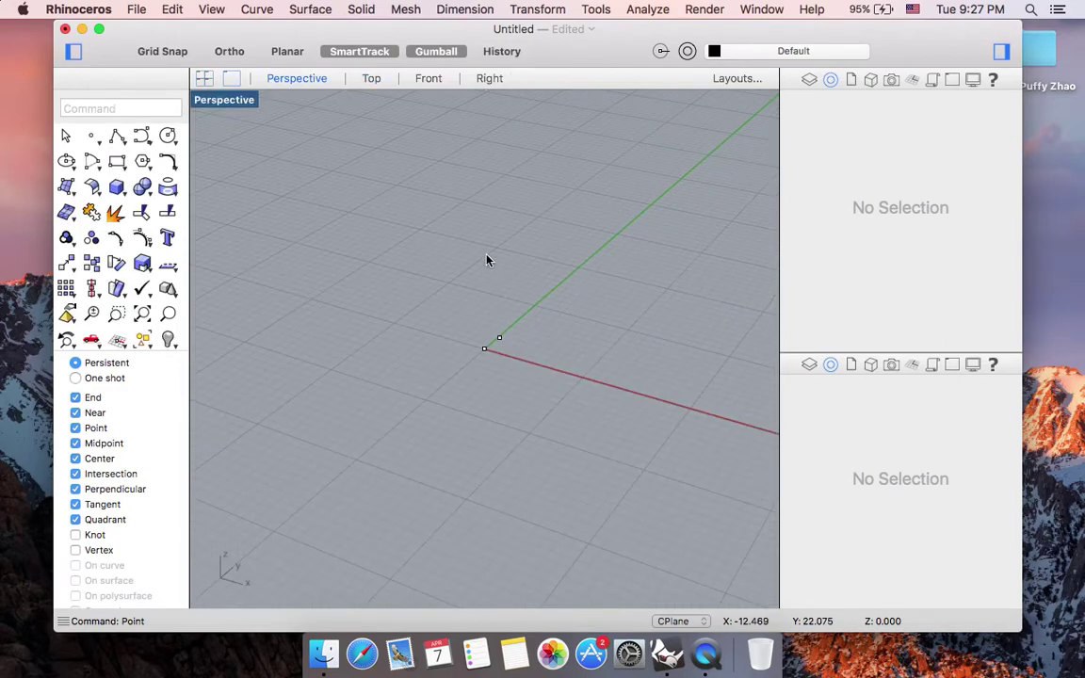
pyautogui.scroll(5, 493, 314)
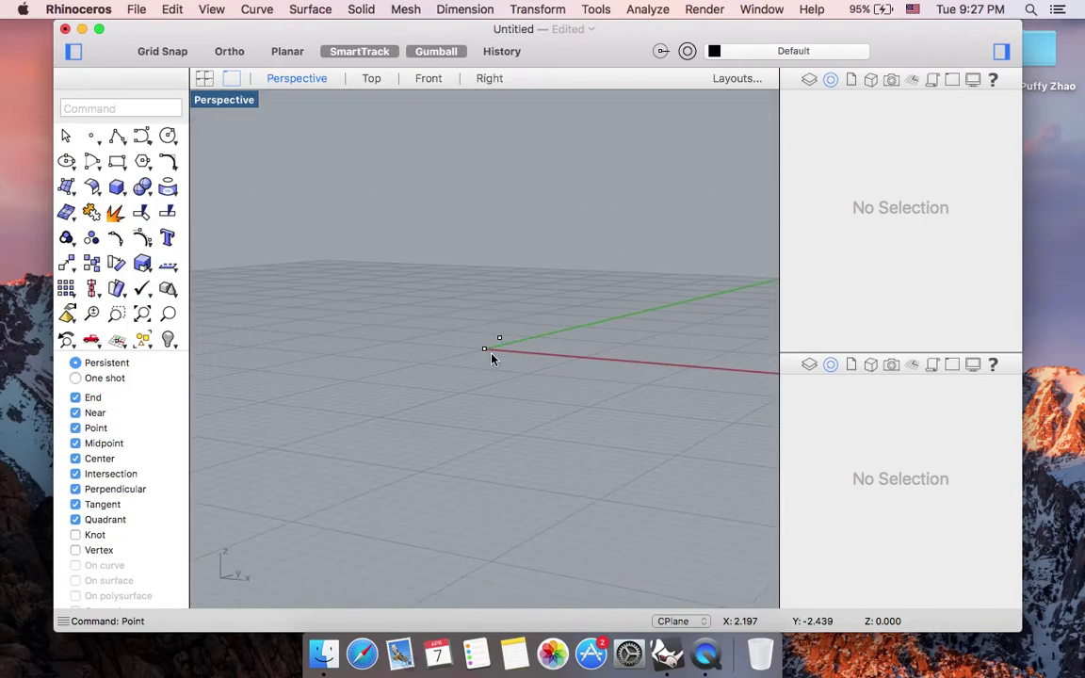
pyautogui.scroll(8, 491, 357)
pyautogui.scroll(5, 491, 358)
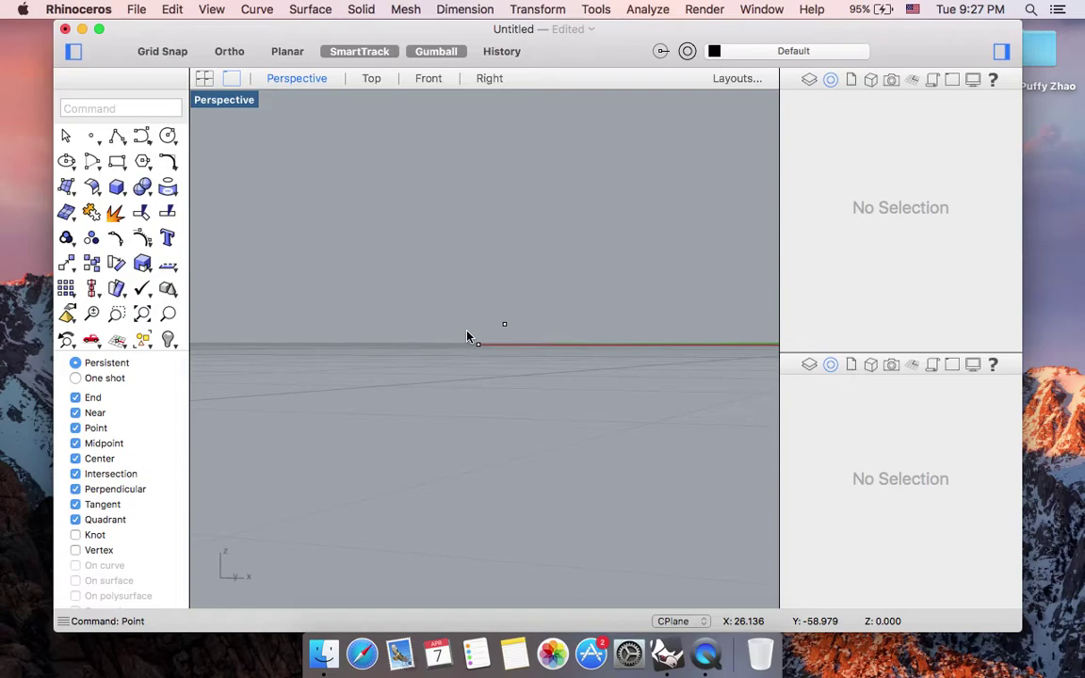
pyautogui.scroll(10, 467, 336)
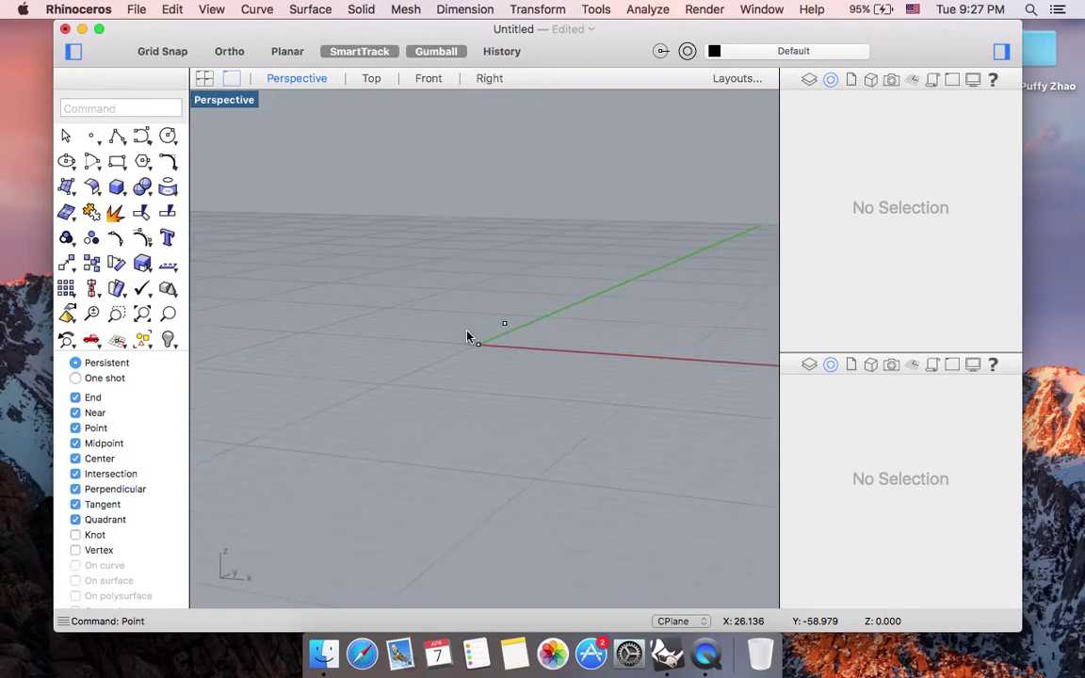
pyautogui.doubleClick(226, 102)
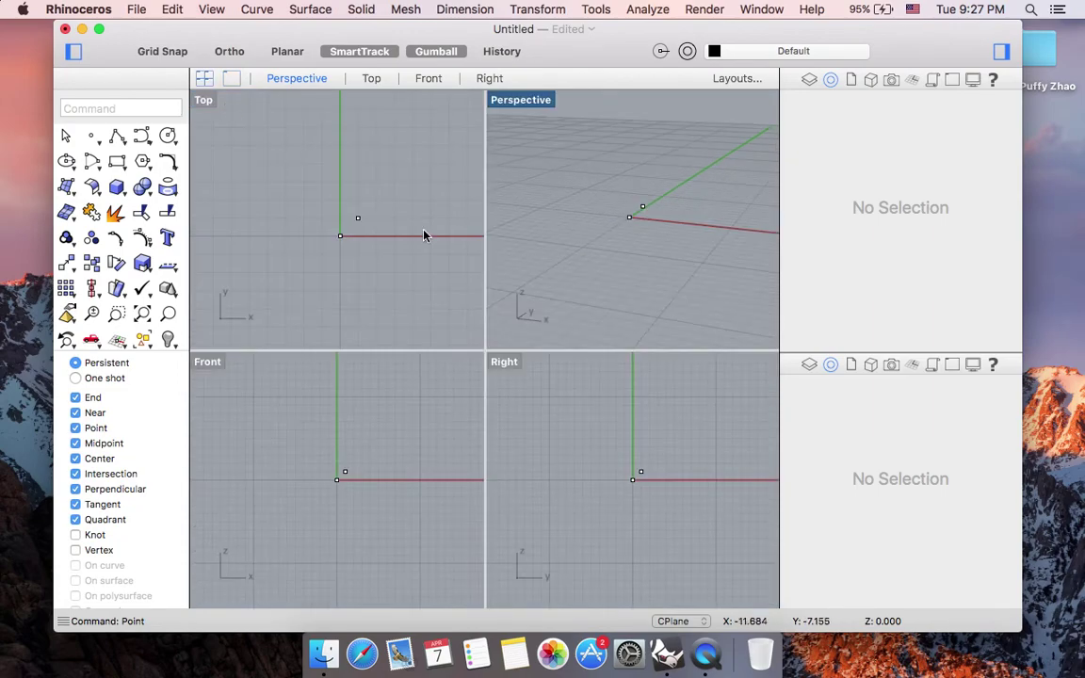
pyautogui.hscroll(2, 354, 267)
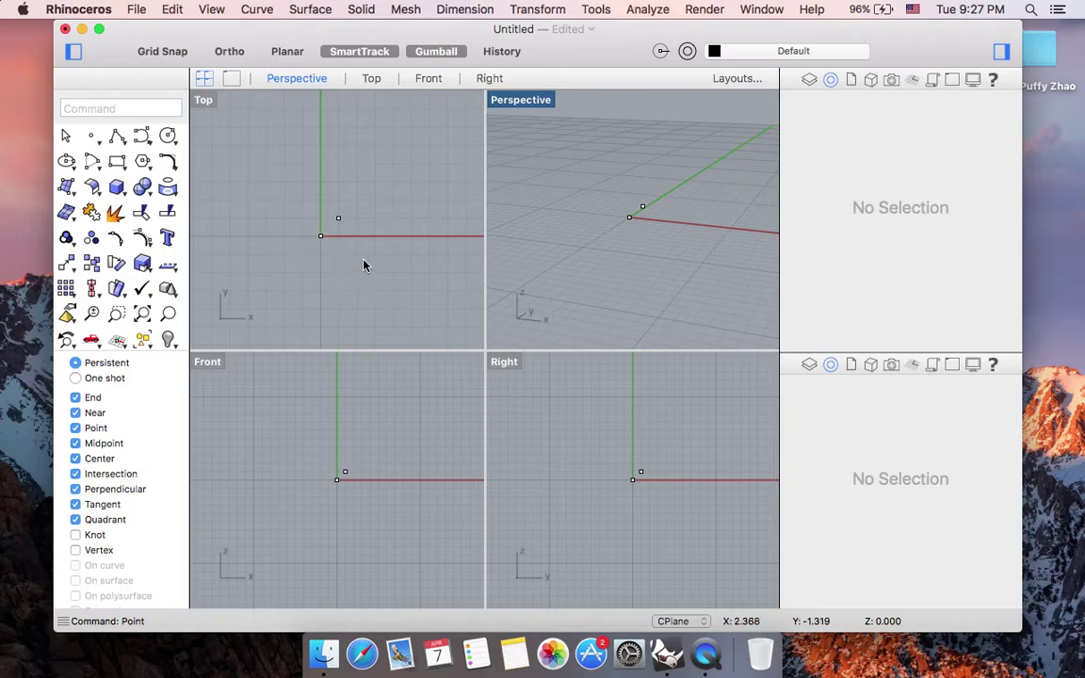
# - Start a polyline with its first vertex at the origin (0)
pyautogui.write('p')
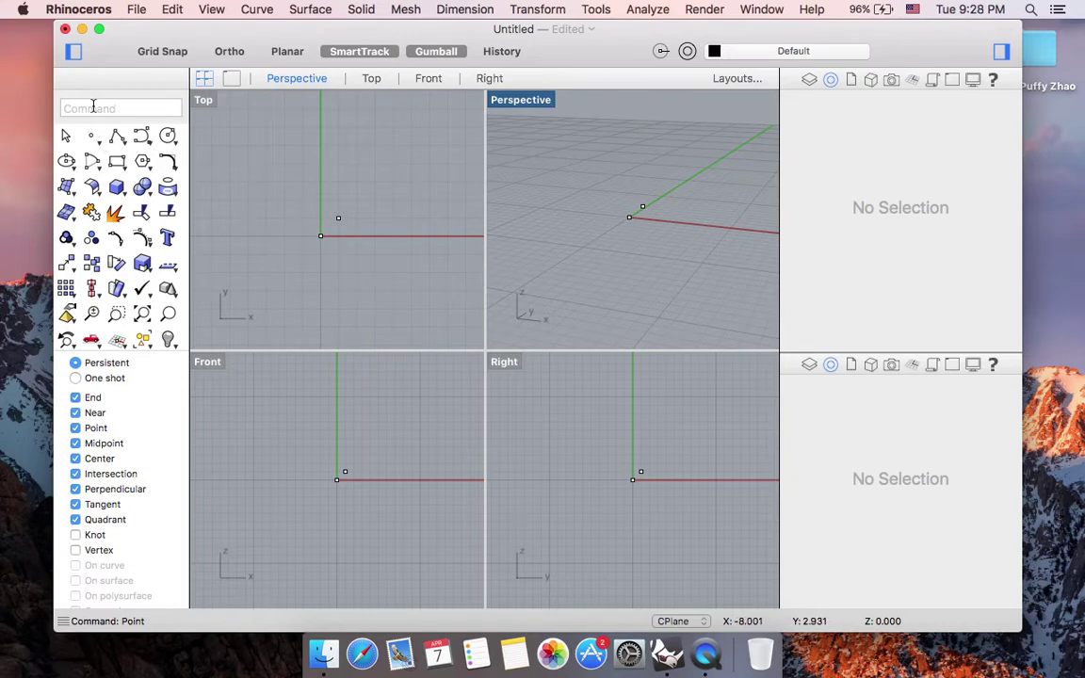
pyautogui.write('oly')
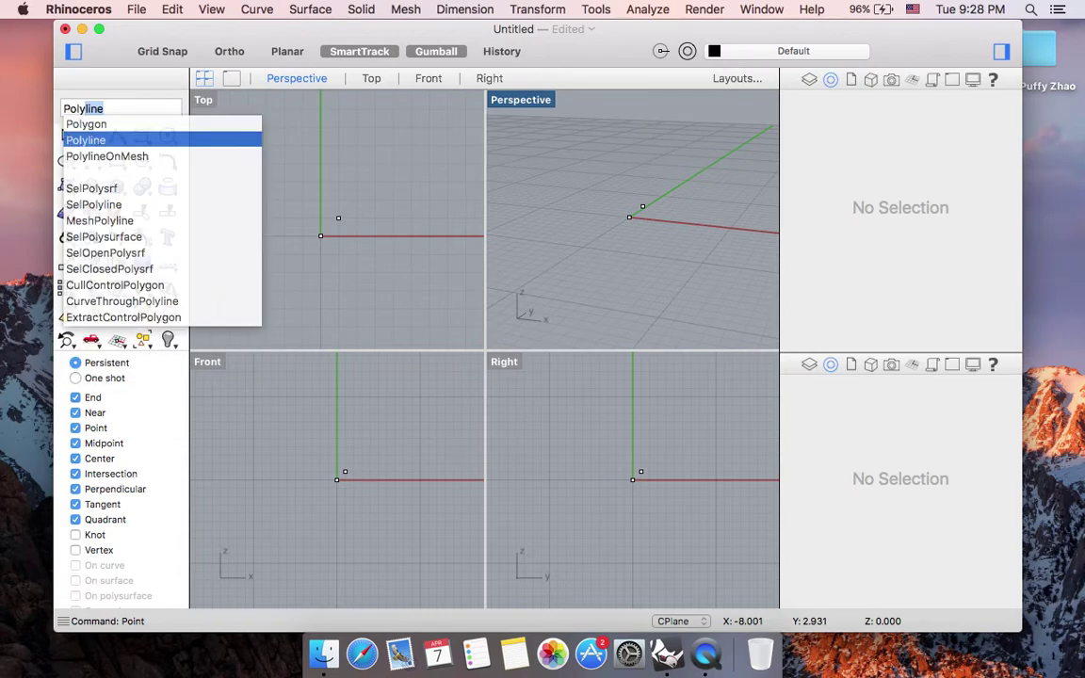
pyautogui.press('Return')
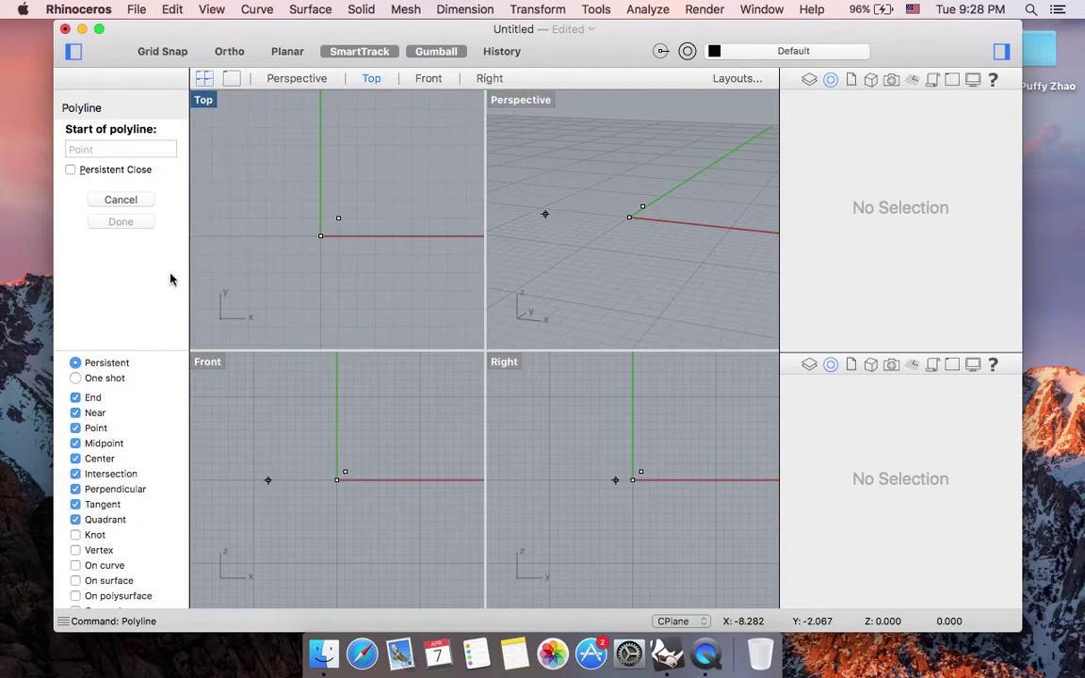
pyautogui.write('0')
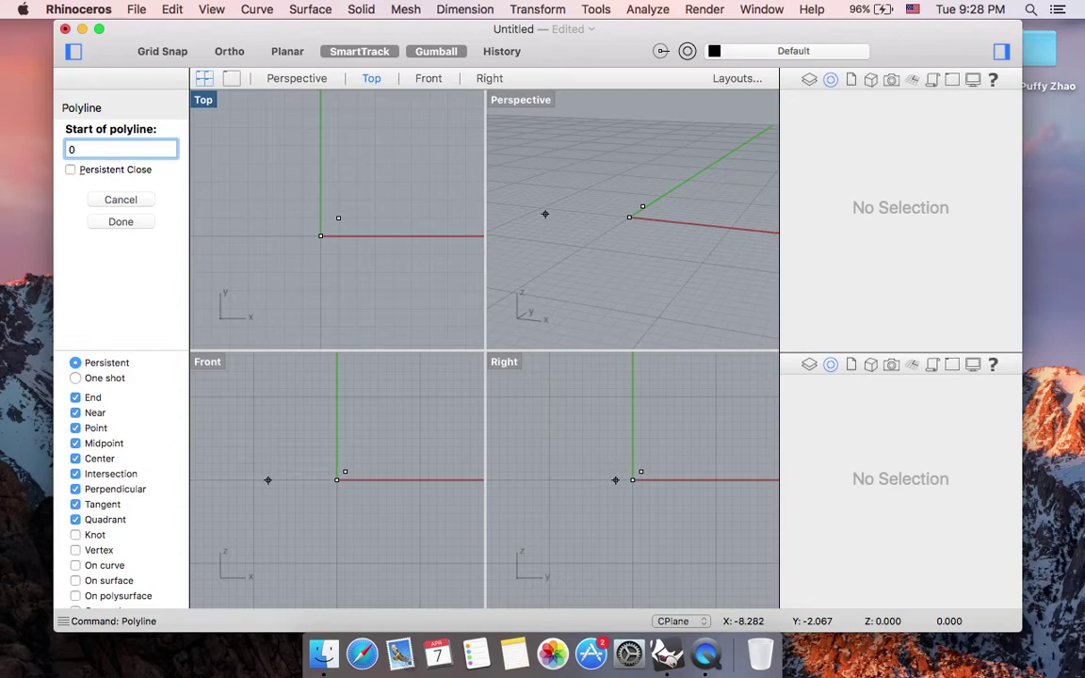
pyautogui.press('Return')
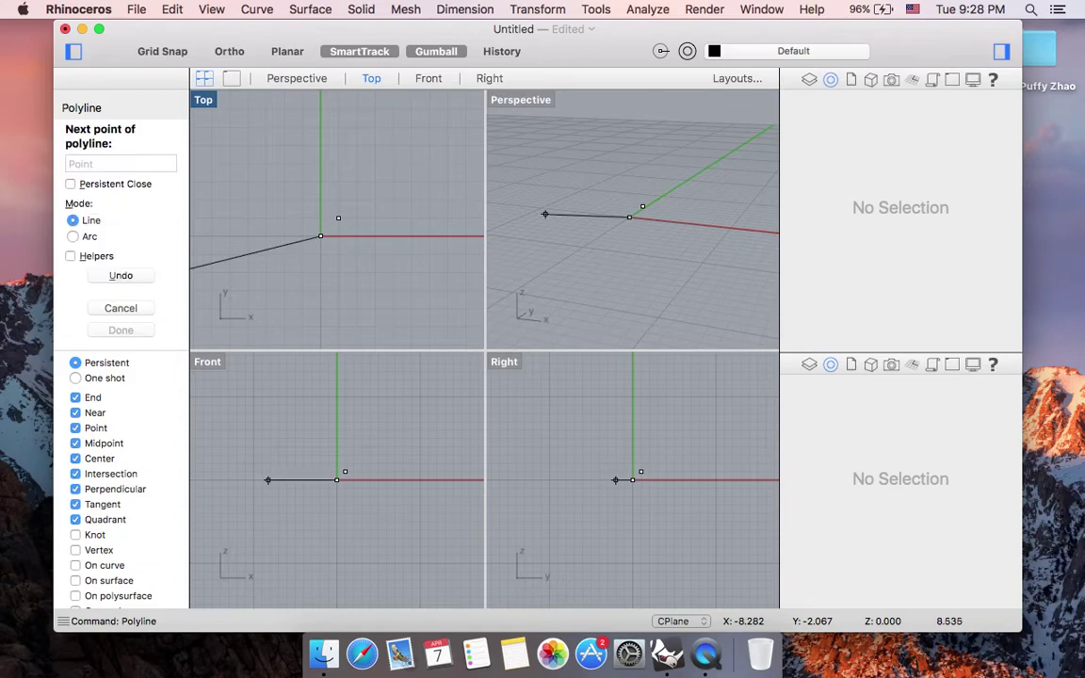
# - Add polyline vertices at 4,3, then on the Y axis and beyond it
pyautogui.click(305, 307)
pyautogui.write('4,3')
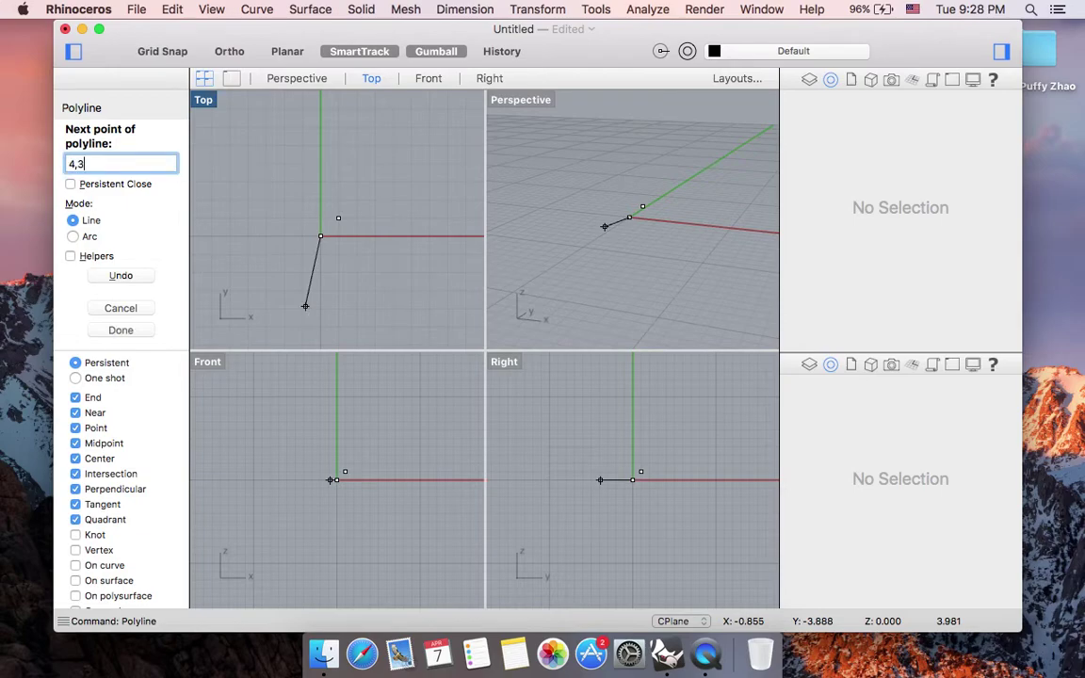
pyautogui.press('Return')
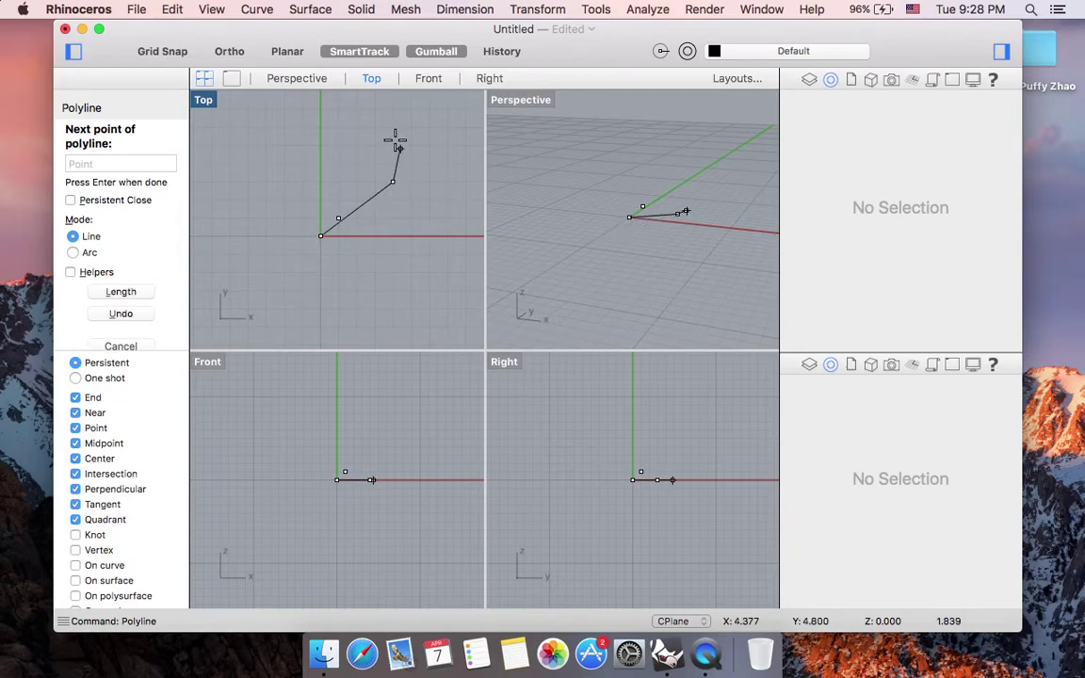
pyautogui.scroll(5, 388, 137)
pyautogui.scroll(2, 388, 135)
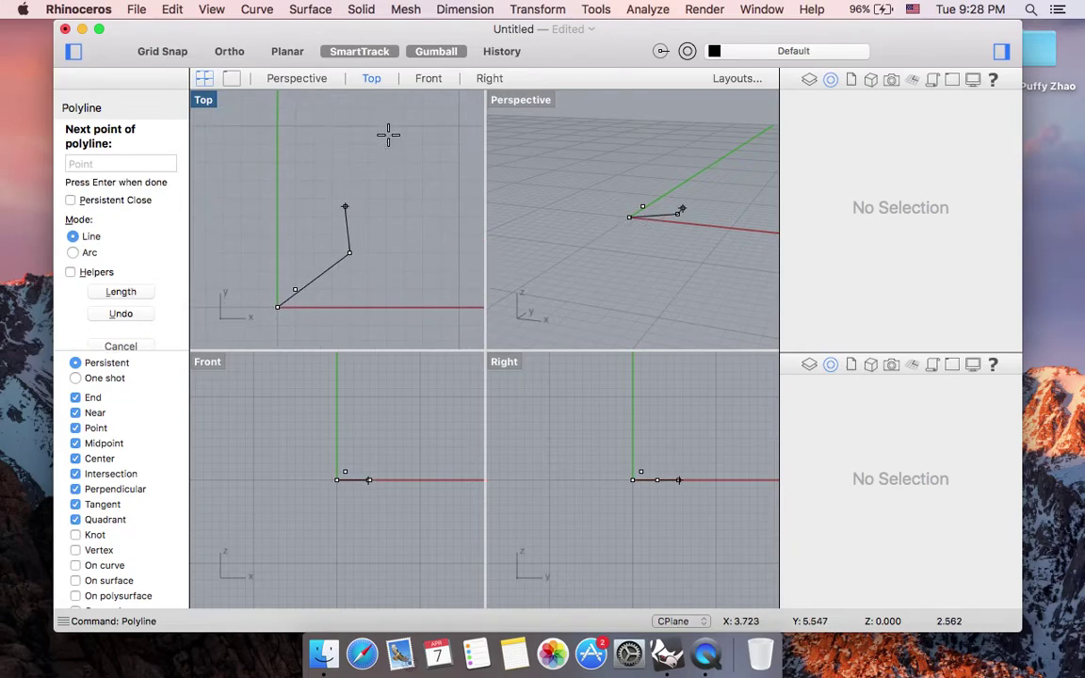
pyautogui.click(286, 180)
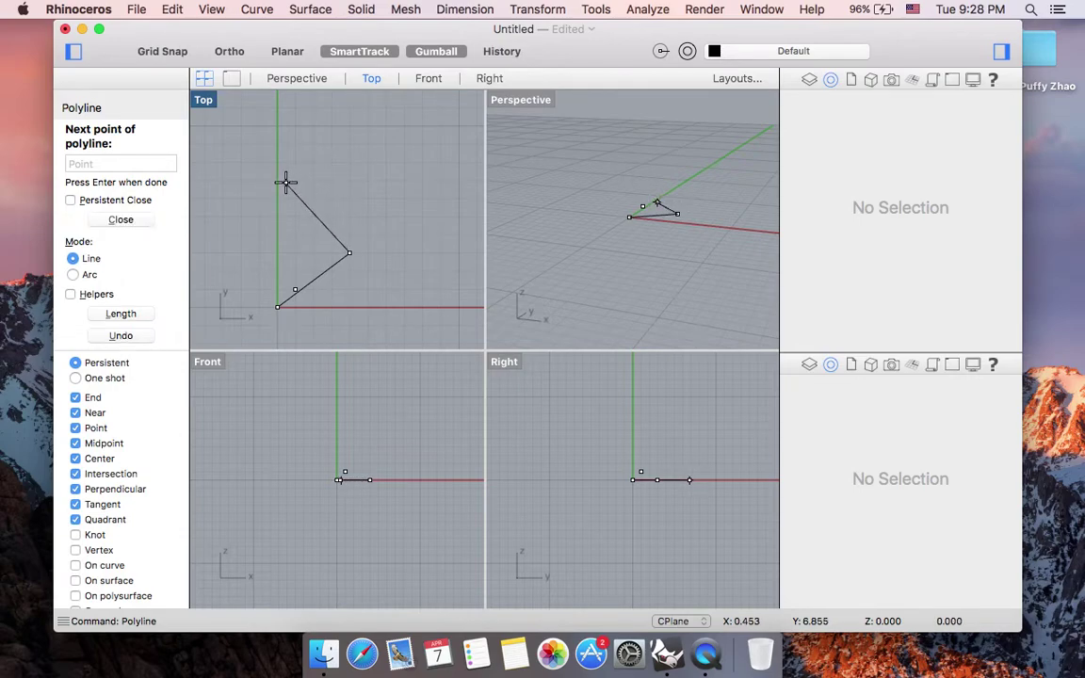
pyautogui.scroll(1, 340, 172)
pyautogui.scroll(1, 340, 172)
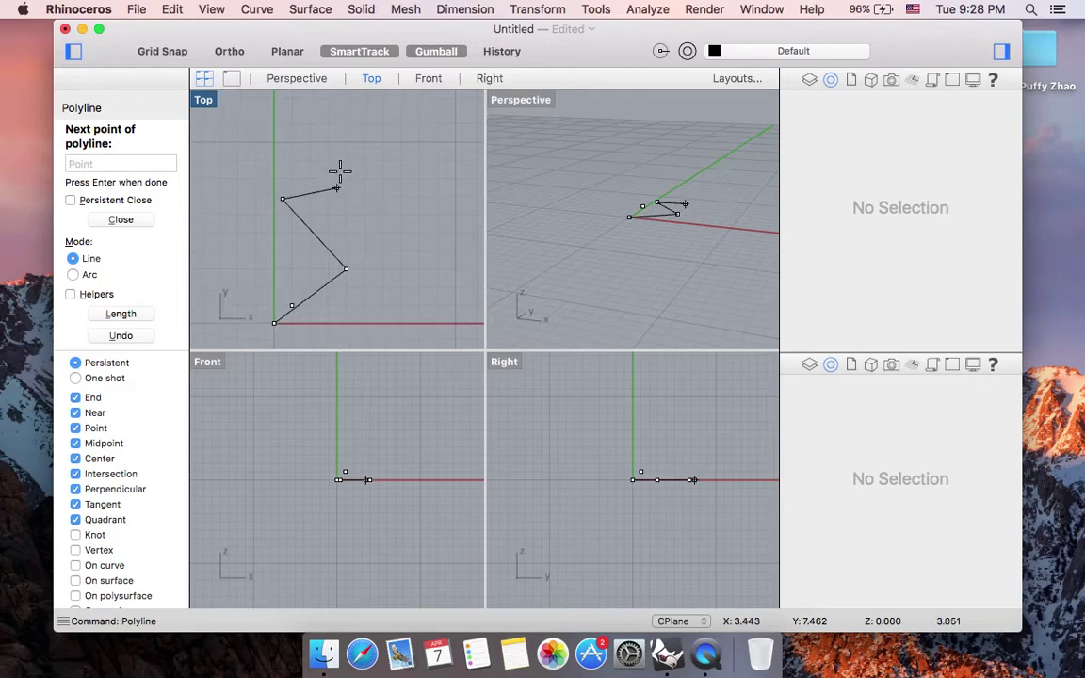
pyautogui.click(358, 208)
# - Place the remaining star vertices around the origin and close the polyline at its start point
pyautogui.scroll(-5, 358, 207)
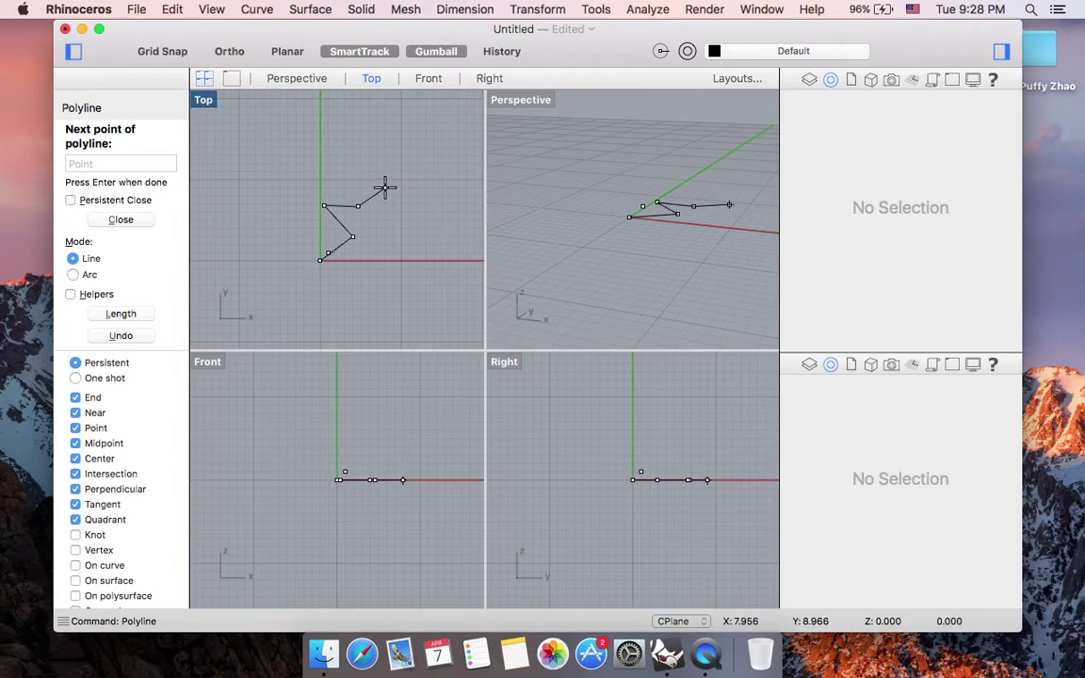
pyautogui.click(385, 189)
pyautogui.click(419, 203)
pyautogui.click(413, 247)
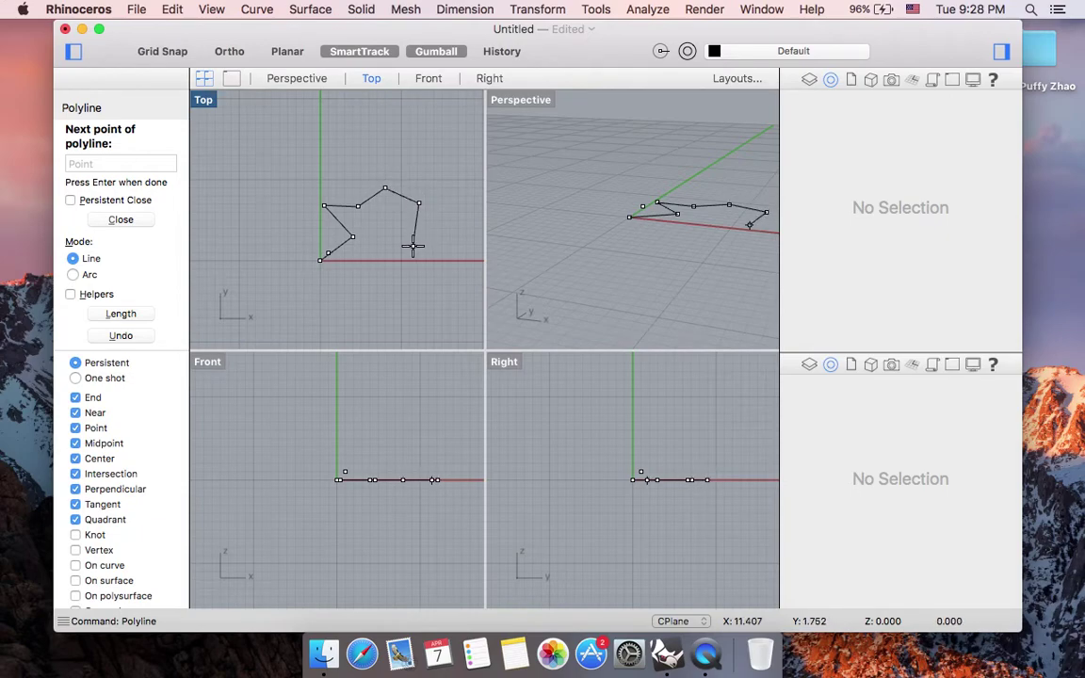
pyautogui.click(388, 272)
pyautogui.click(406, 307)
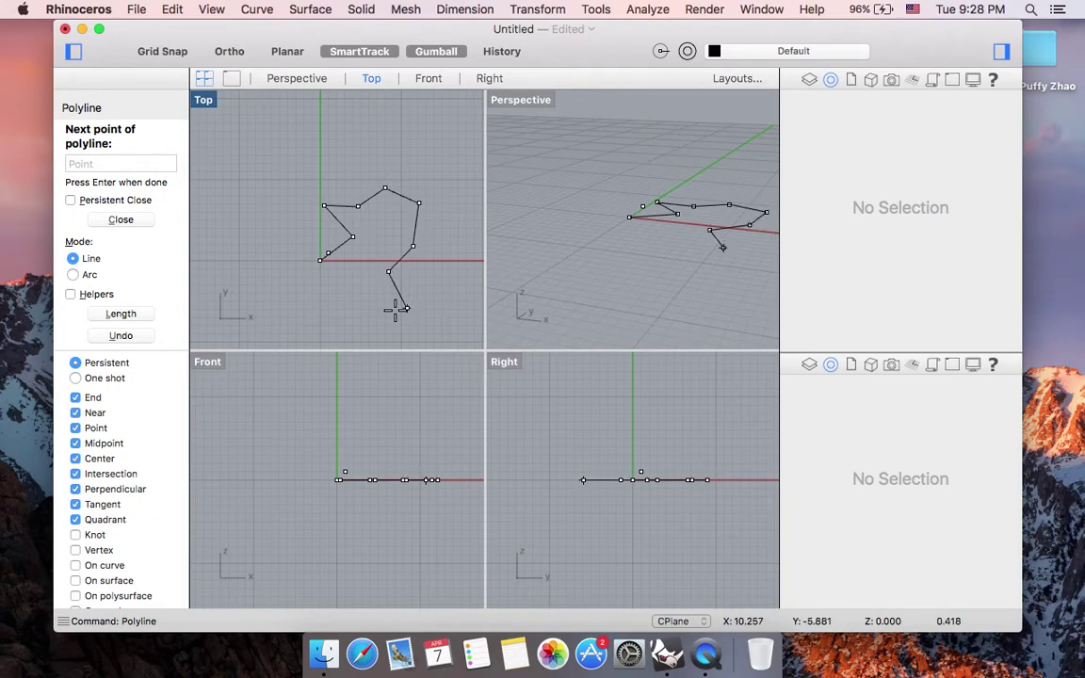
pyautogui.click(352, 294)
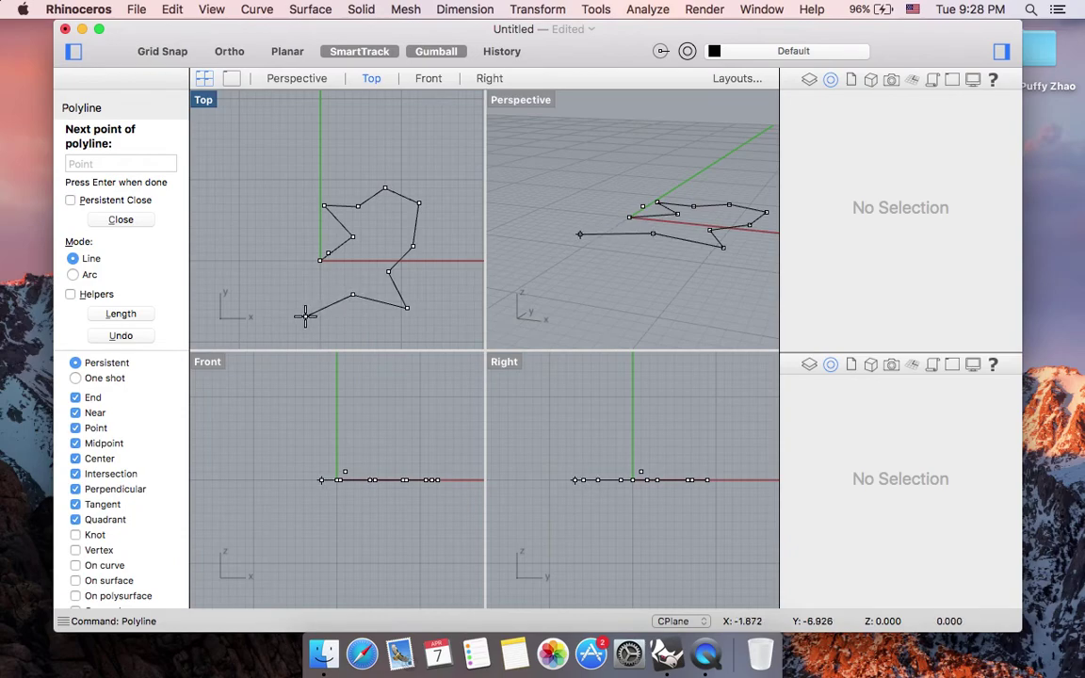
pyautogui.click(305, 315)
pyautogui.scroll(3, 278, 275)
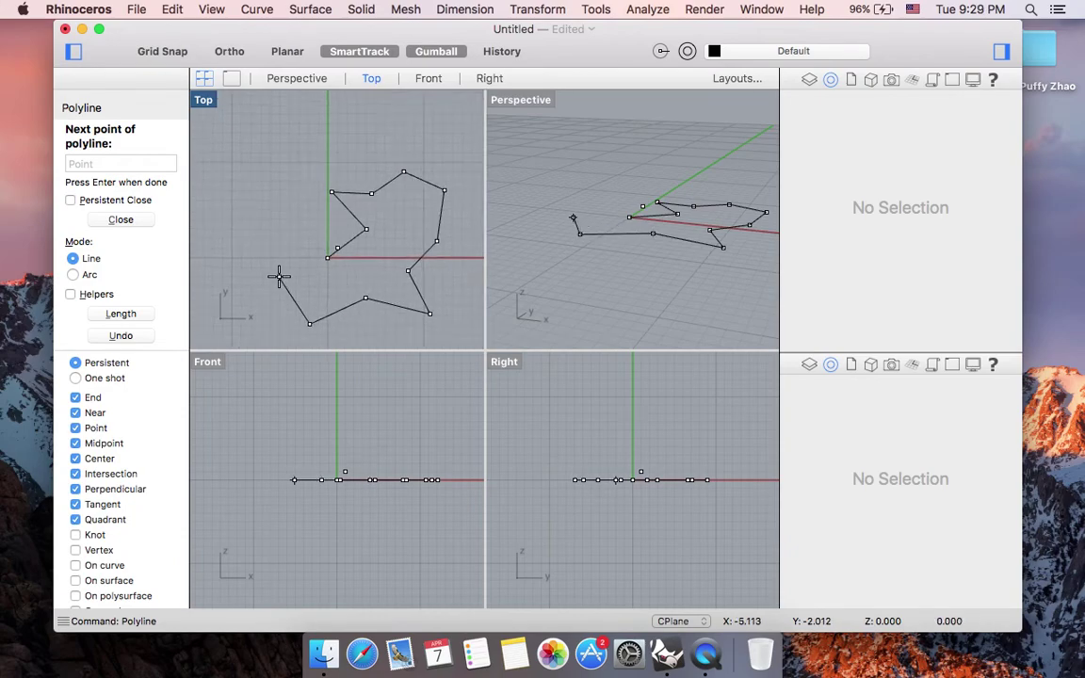
pyautogui.hscroll(2, 279, 274)
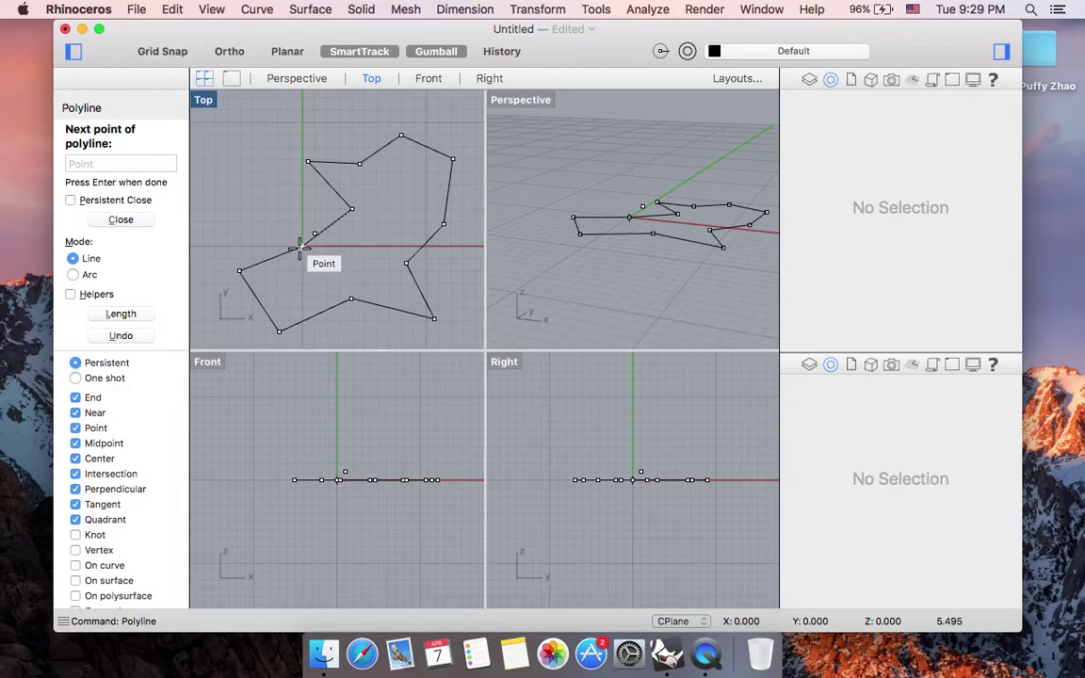
pyautogui.click(299, 248)
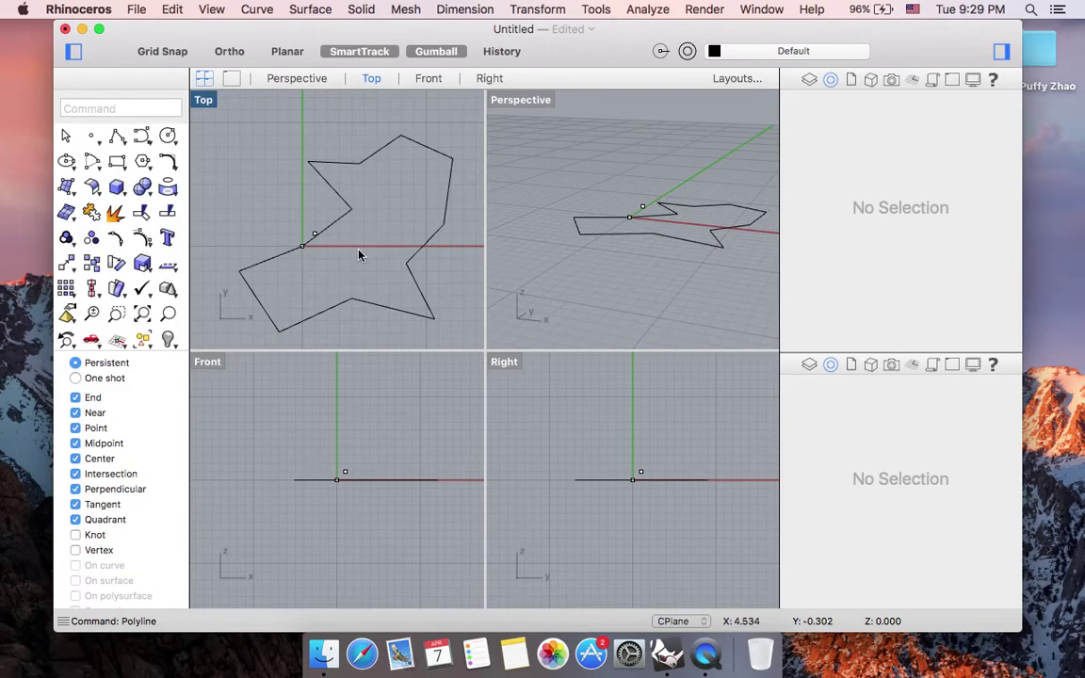
# - Maximize the Top viewport and zoom and pan to frame the star polyline
pyautogui.scroll(4, 359, 256)
pyautogui.scroll(-3, 359, 256)
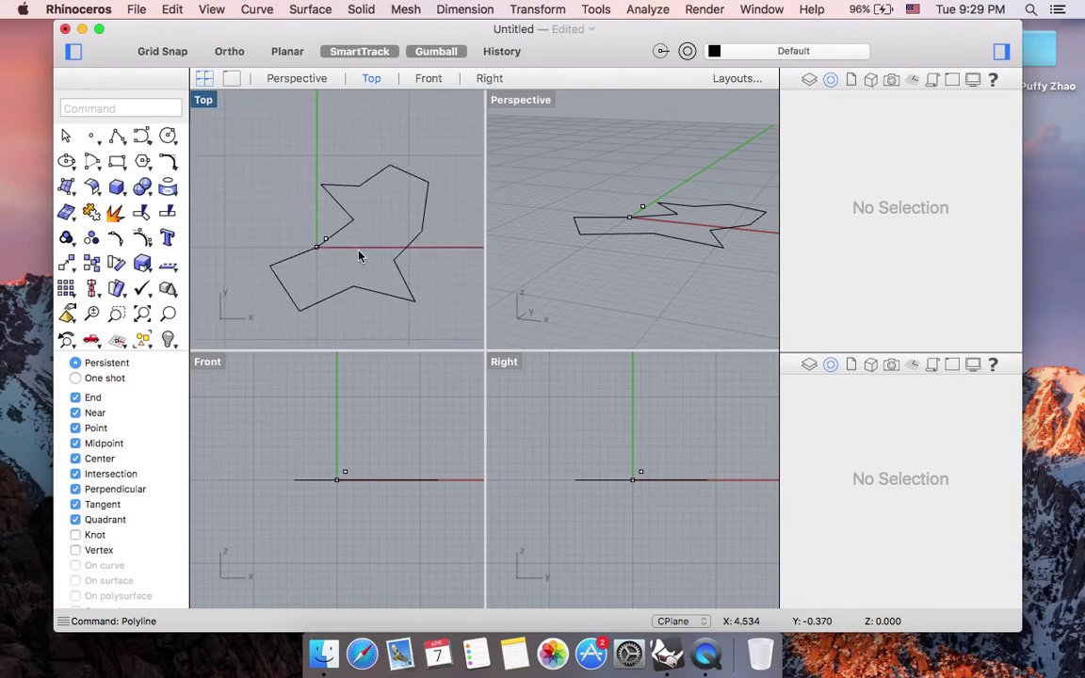
pyautogui.doubleClick(204, 101)
pyautogui.scroll(3, 561, 323)
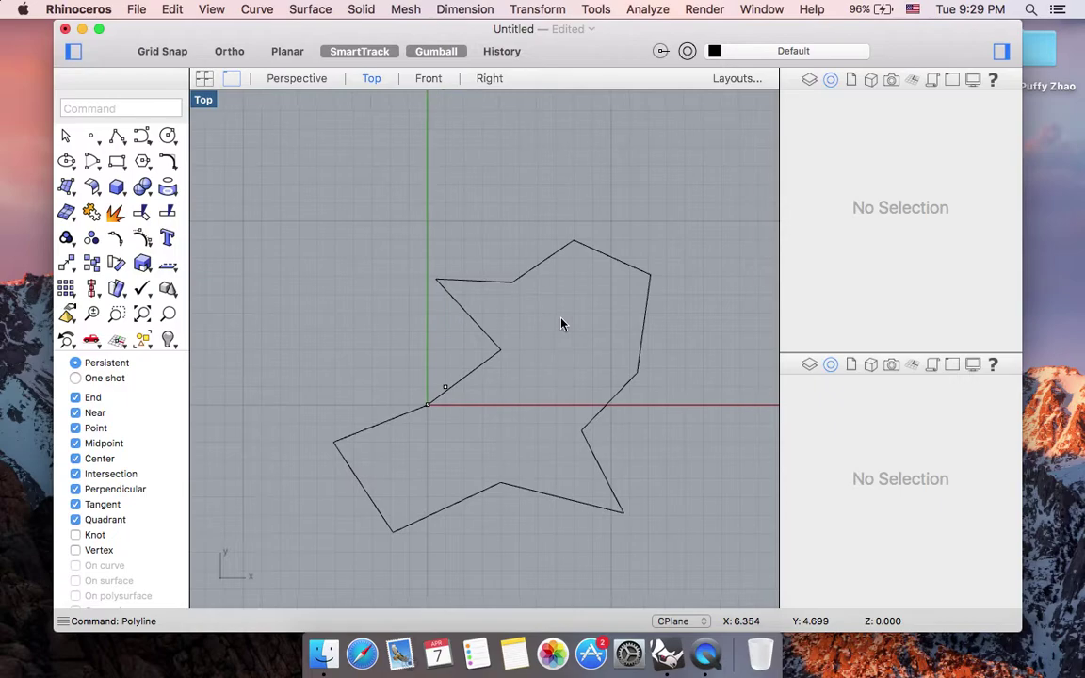
pyautogui.hscroll(-1, 561, 323)
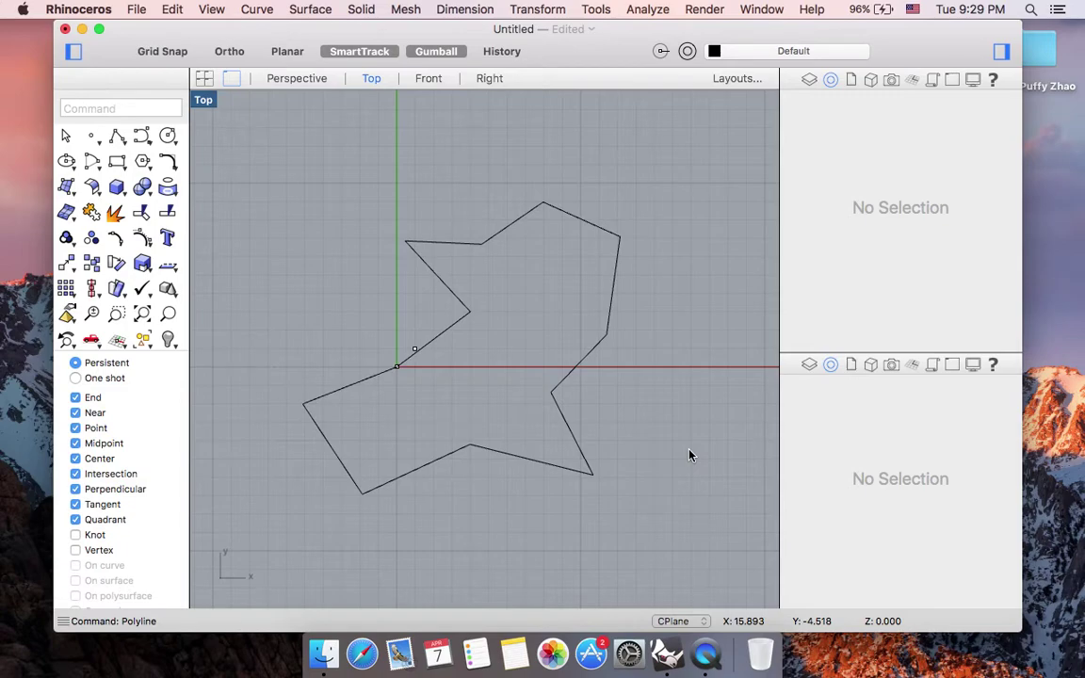
pyautogui.scroll(-3, 689, 456)
pyautogui.scroll(-3, 689, 456)
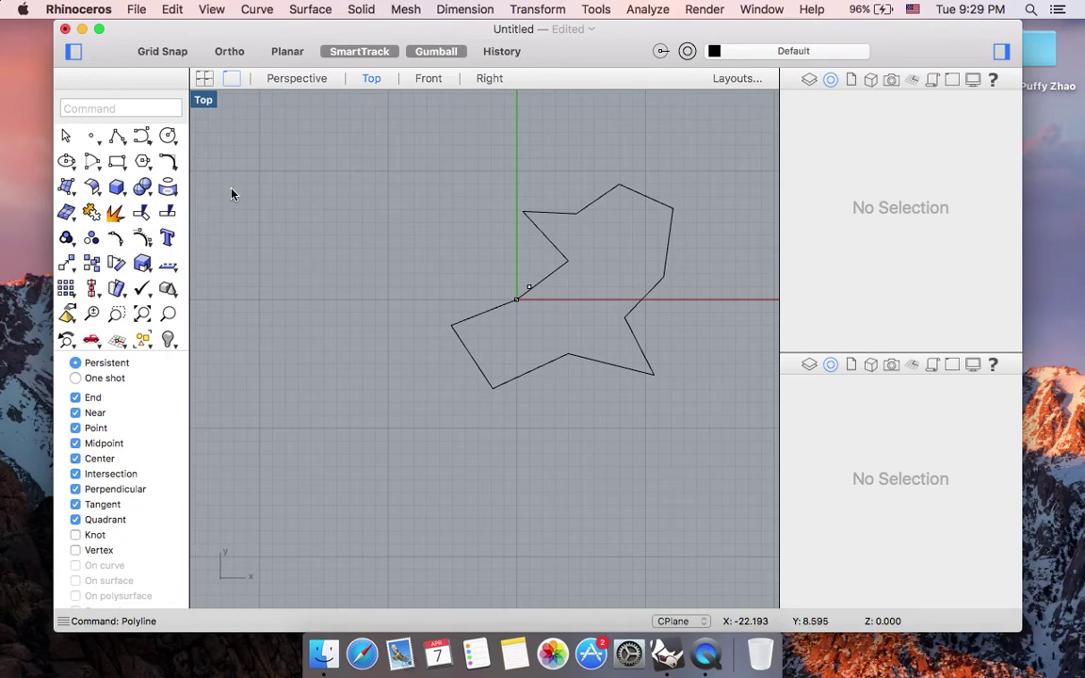
# - Start a freeform curve and place control points sweeping down and right, then back up
pyautogui.write('Curve')
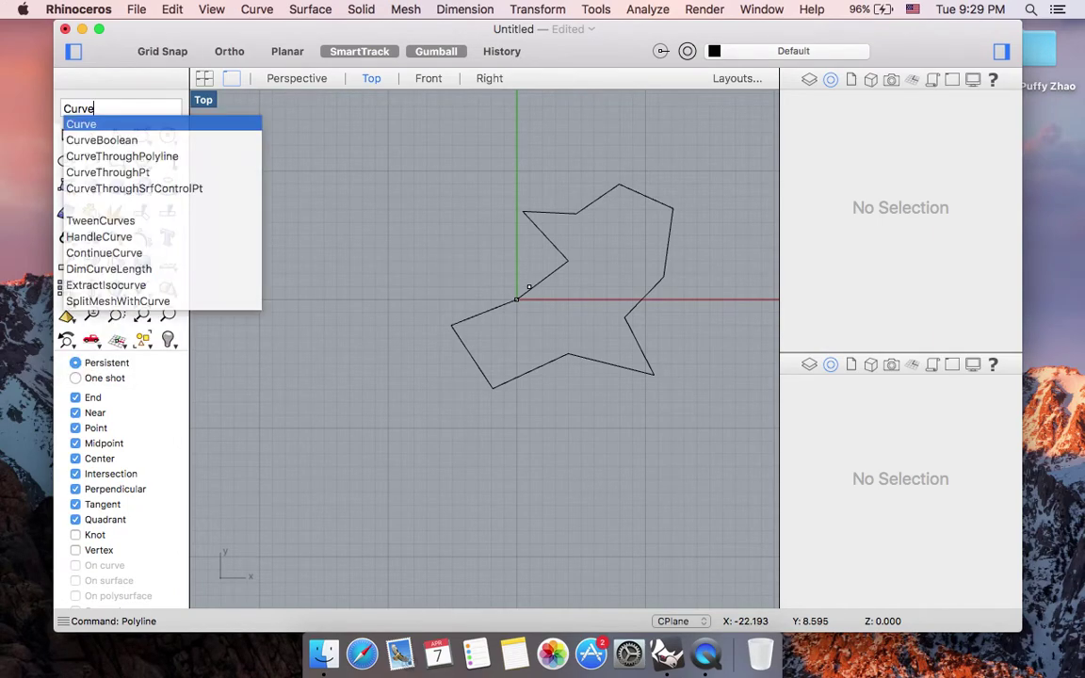
pyautogui.press('Return')
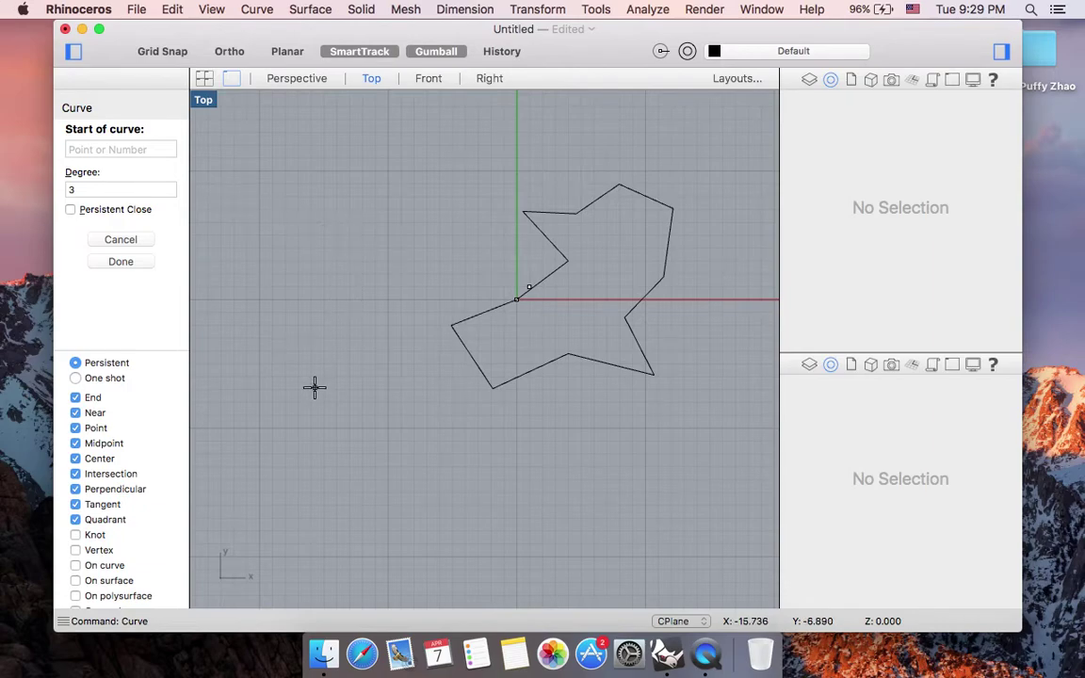
pyautogui.scroll(-3, 315, 386)
pyautogui.scroll(-2, 315, 386)
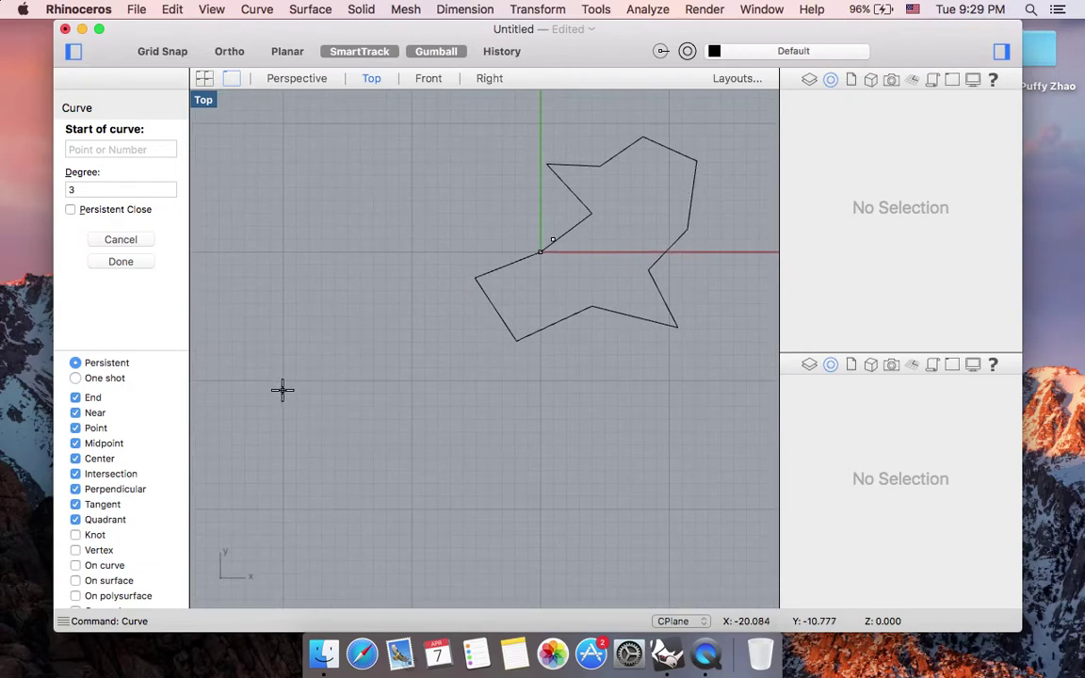
pyautogui.click(282, 389)
pyautogui.click(273, 439)
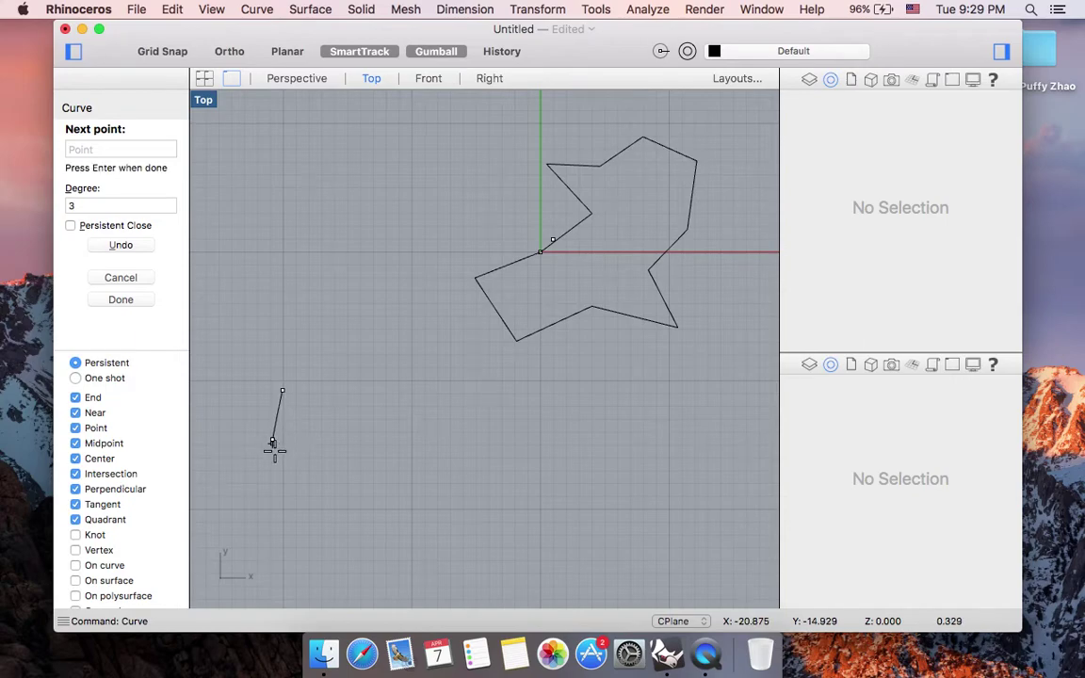
pyautogui.click(295, 465)
pyautogui.click(331, 432)
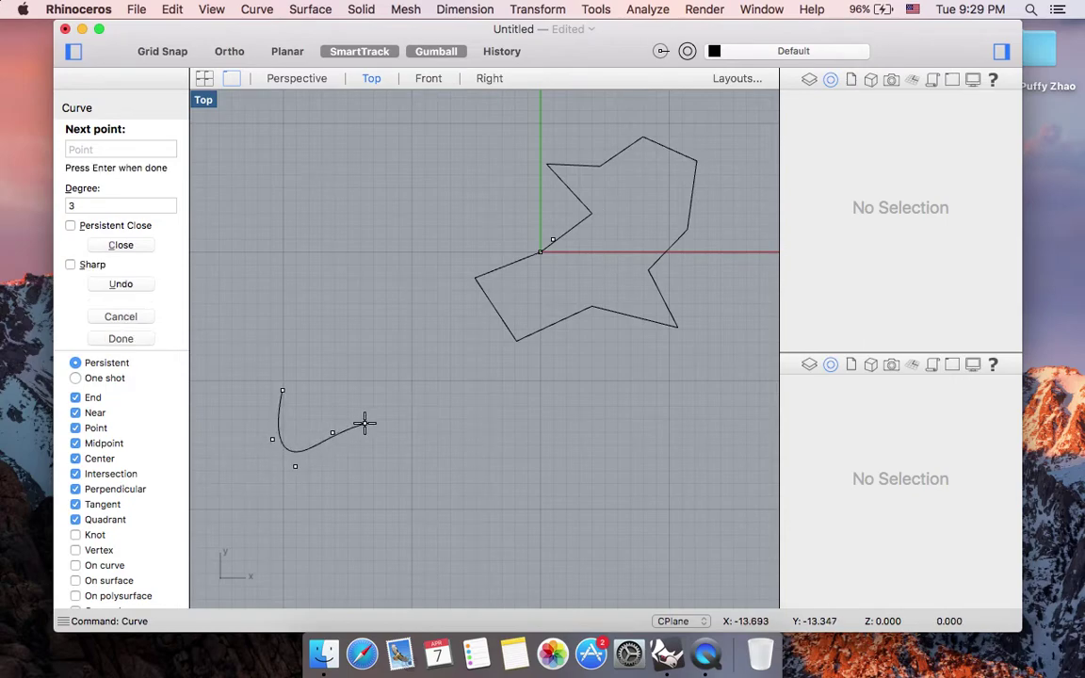
pyautogui.click(364, 423)
pyautogui.click(366, 490)
pyautogui.click(399, 531)
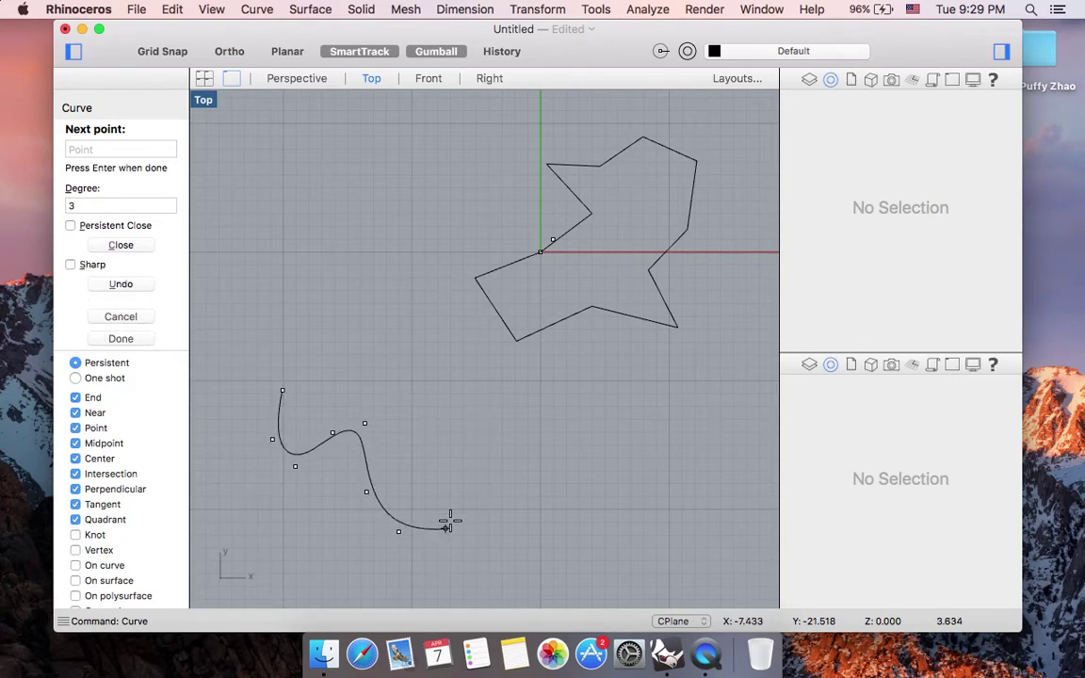
pyautogui.click(440, 470)
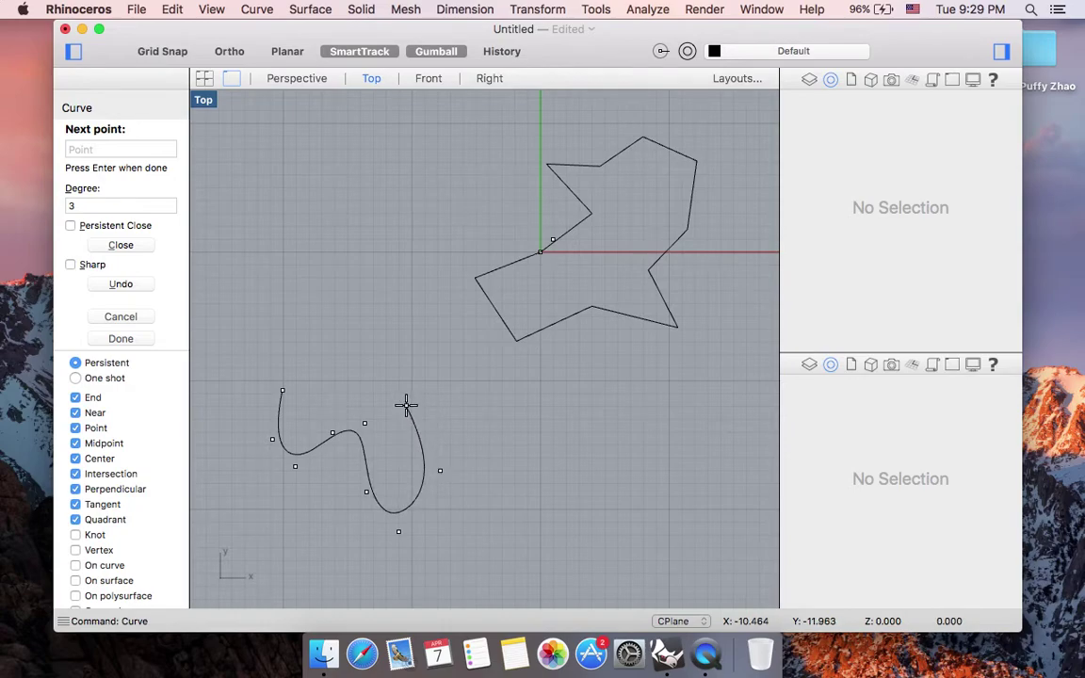
pyautogui.click(406, 405)
pyautogui.click(372, 380)
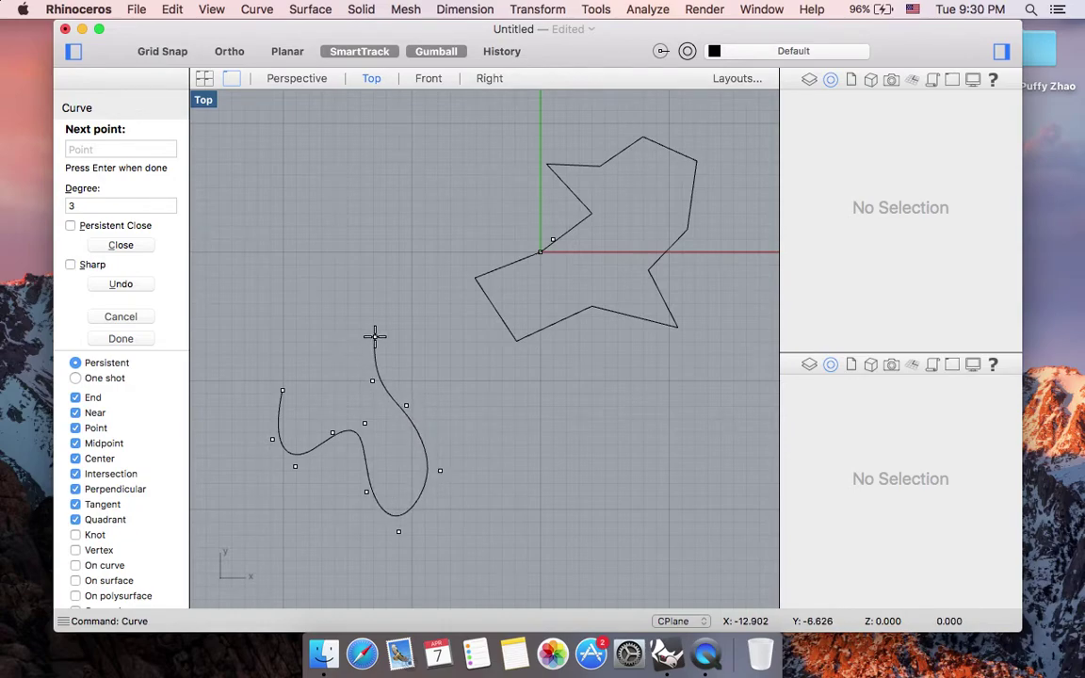
# - Add control points forming the upper and left lobes, closing the curve at its start point
pyautogui.click(375, 337)
pyautogui.click(408, 325)
pyautogui.click(408, 282)
pyautogui.click(357, 260)
pyautogui.click(339, 284)
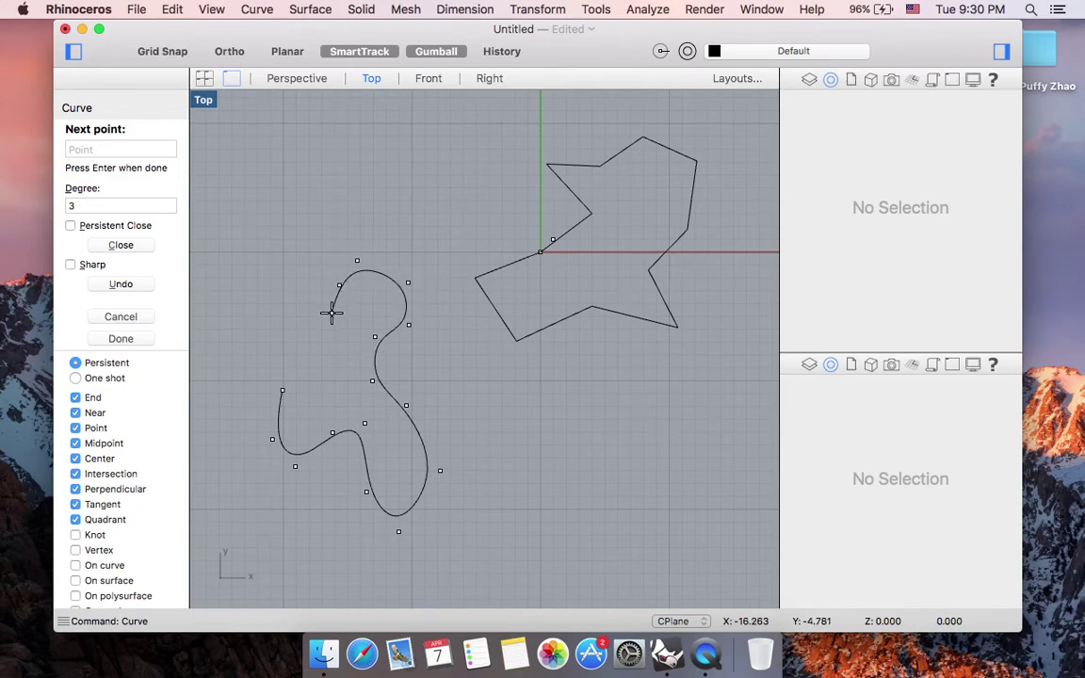
pyautogui.click(332, 312)
pyautogui.click(291, 317)
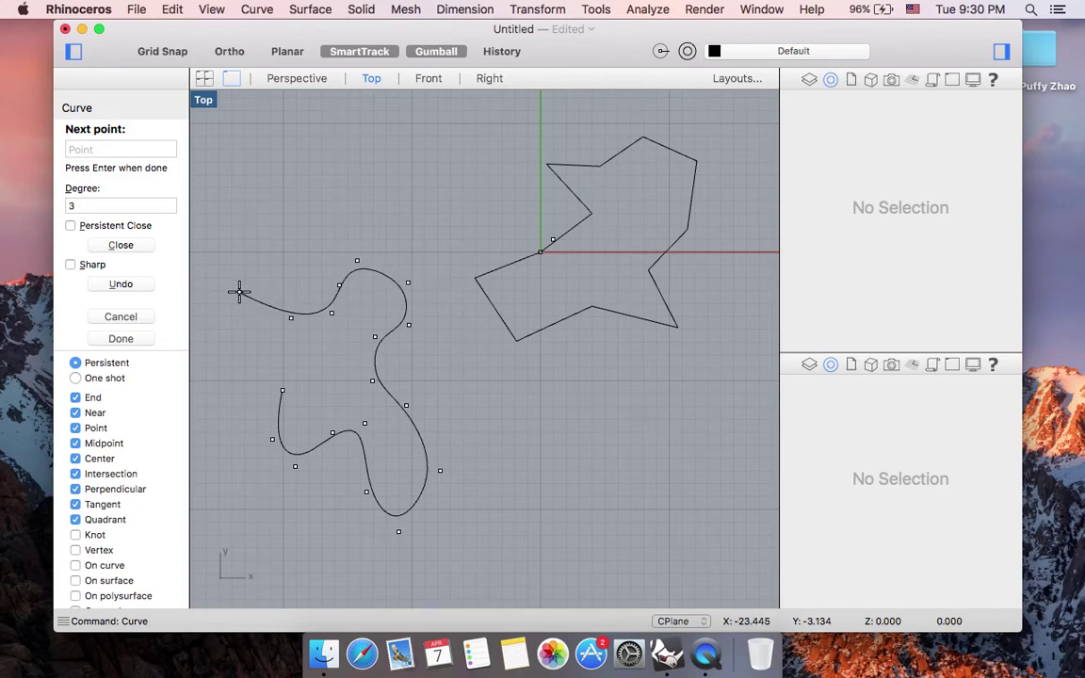
pyautogui.click(239, 292)
pyautogui.click(220, 326)
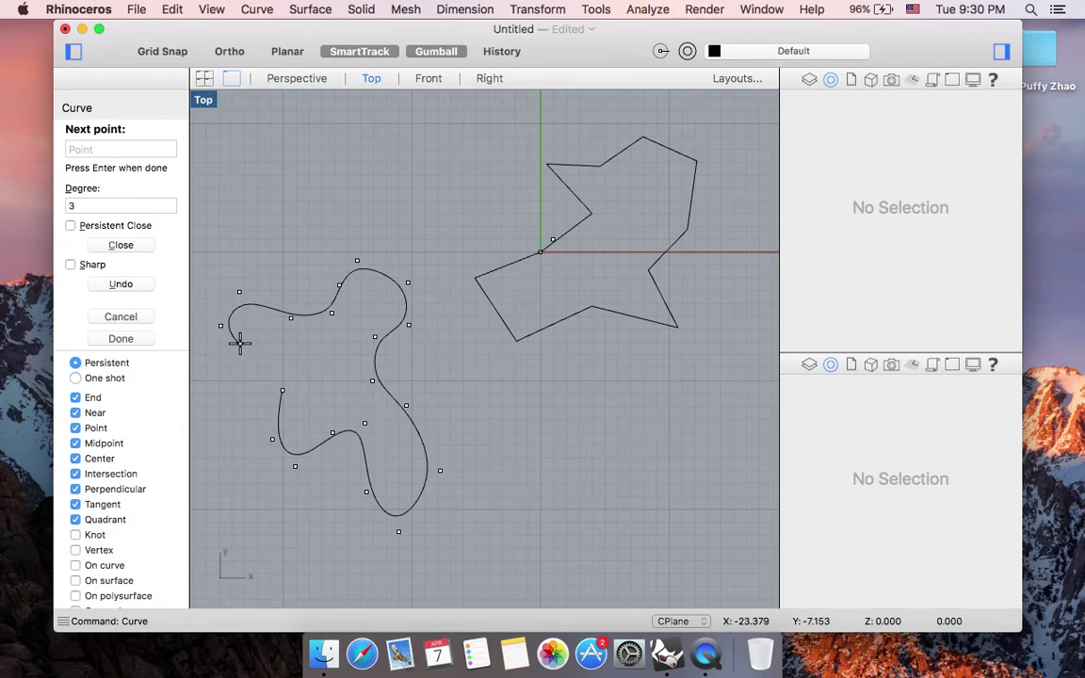
pyautogui.click(240, 343)
pyautogui.click(255, 338)
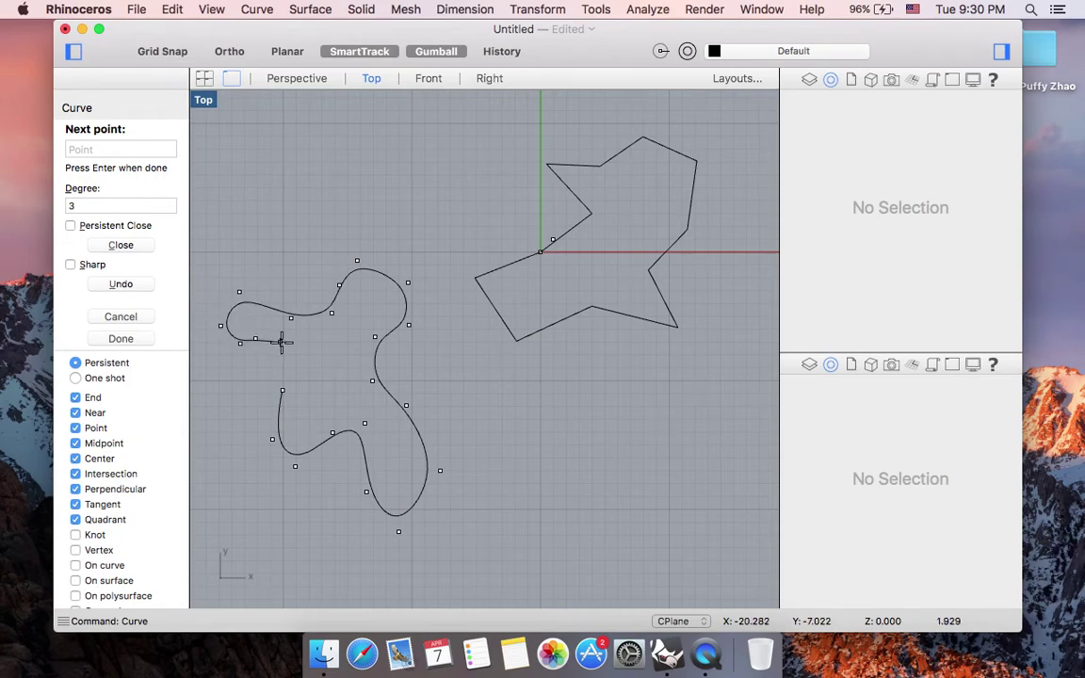
pyautogui.click(295, 350)
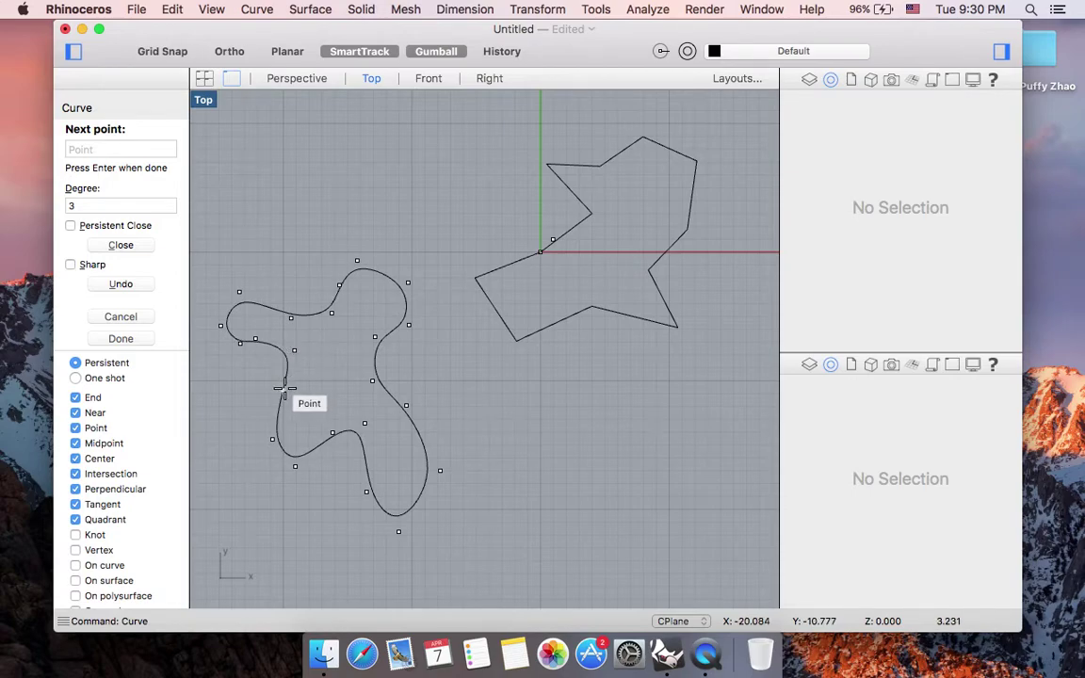
pyautogui.click(282, 390)
pyautogui.scroll(-2, 410, 381)
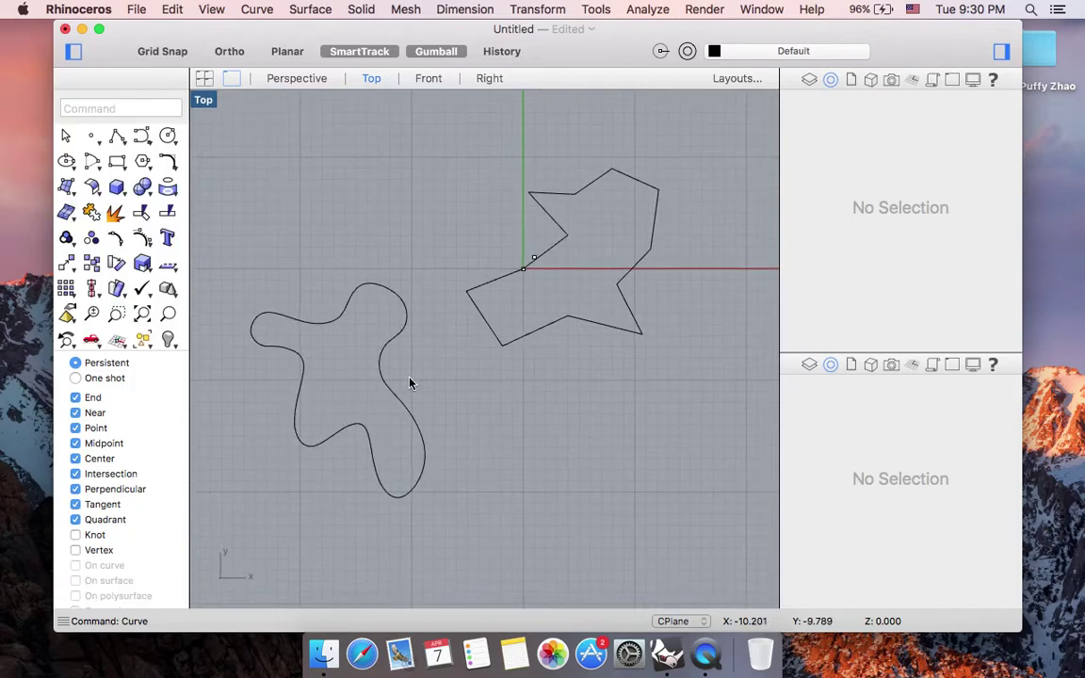
pyautogui.scroll(2, 409, 381)
pyautogui.scroll(1, 409, 382)
pyautogui.scroll(-3, 409, 382)
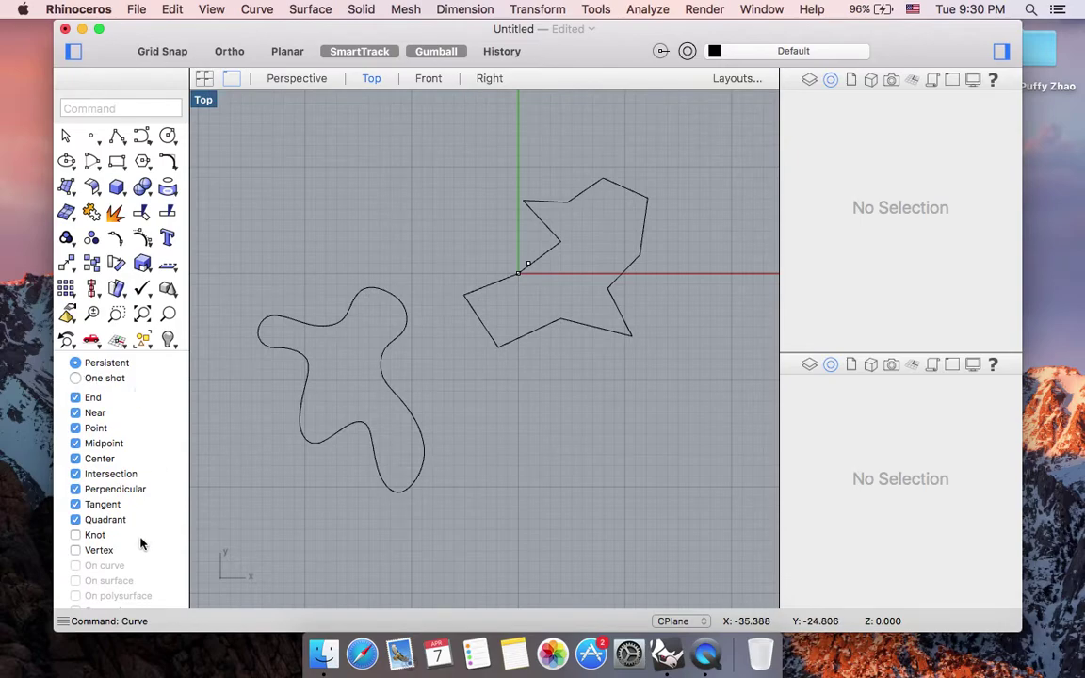
# - Draw a two-point straight line below the star, to the right of the blob curve
pyautogui.click(117, 137)
pyautogui.click(504, 435)
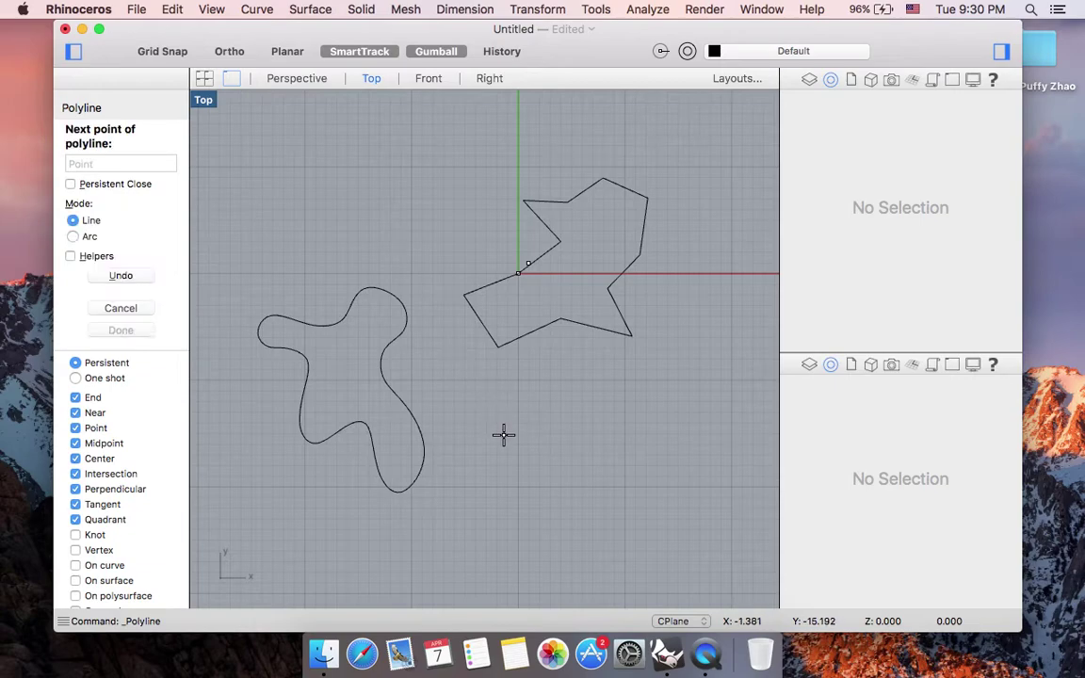
pyautogui.click(609, 473)
pyautogui.press('Return')
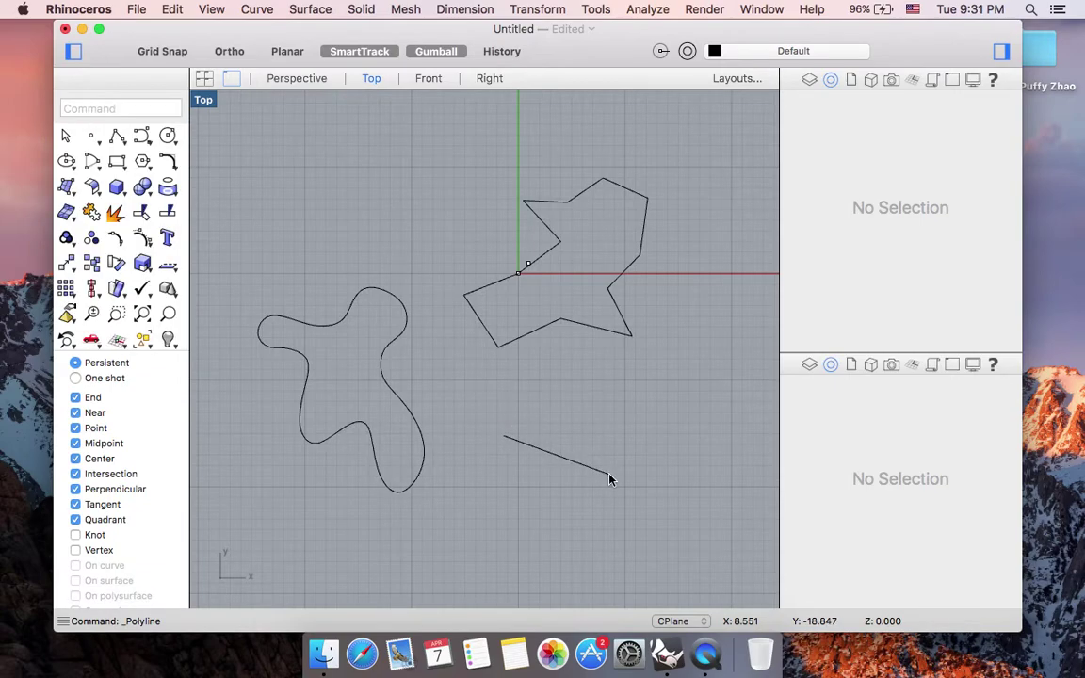
# - Place a single point at the line's midpoint with the Mid osnap, then shift the window down
pyautogui.click(93, 139)
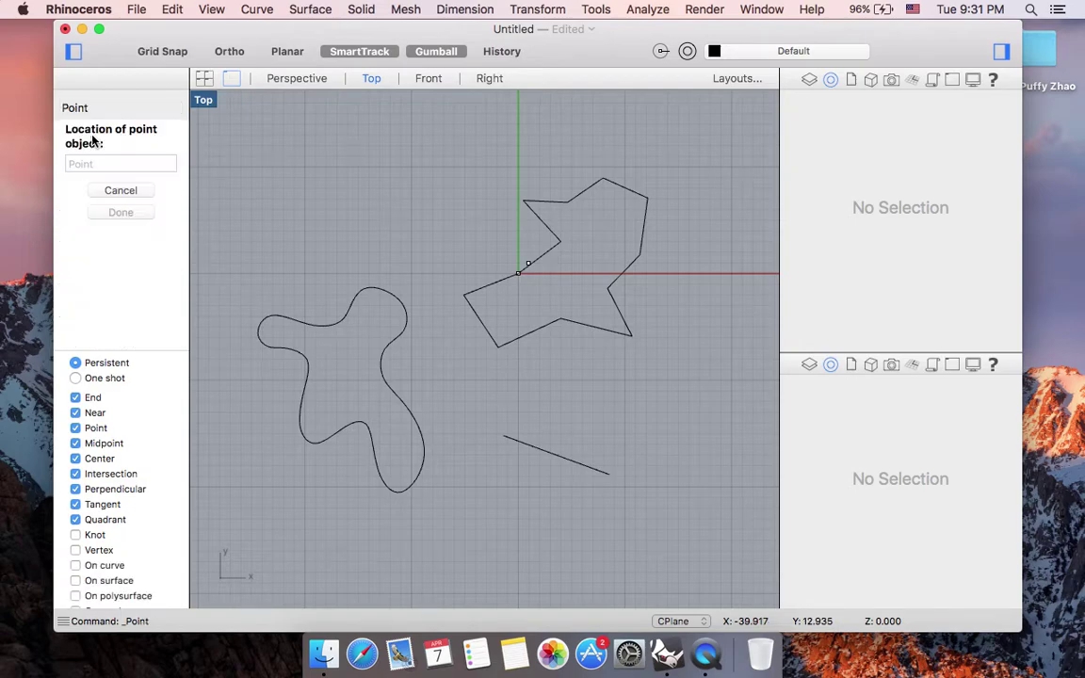
pyautogui.click(555, 456)
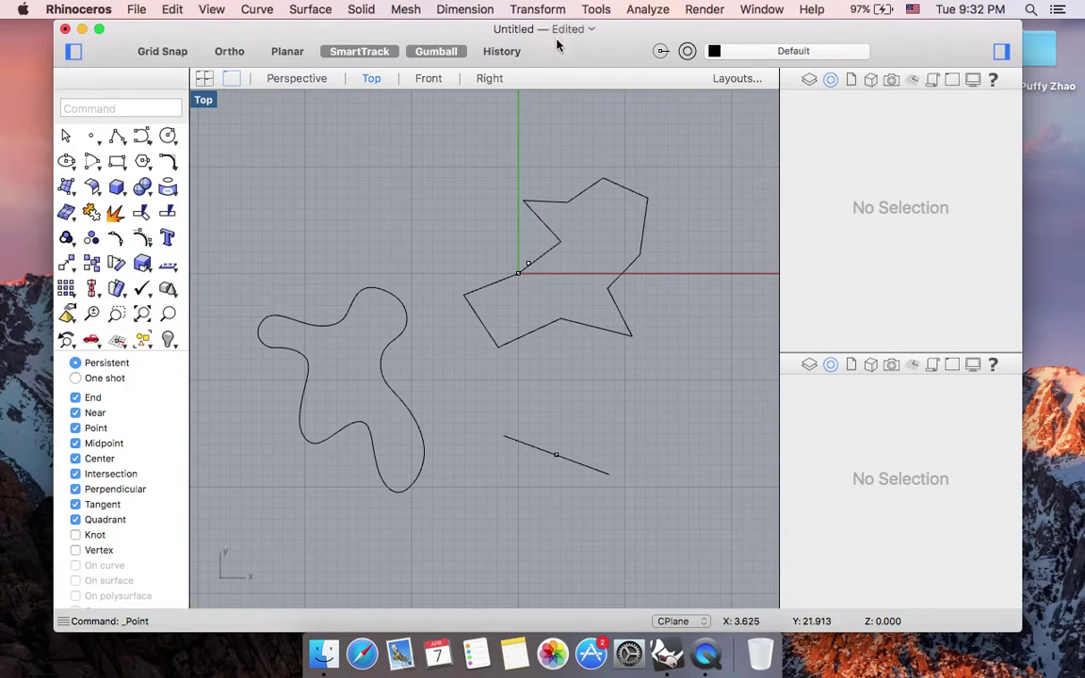
pyautogui.moveTo(559, 47); pyautogui.dragTo(561, 73)
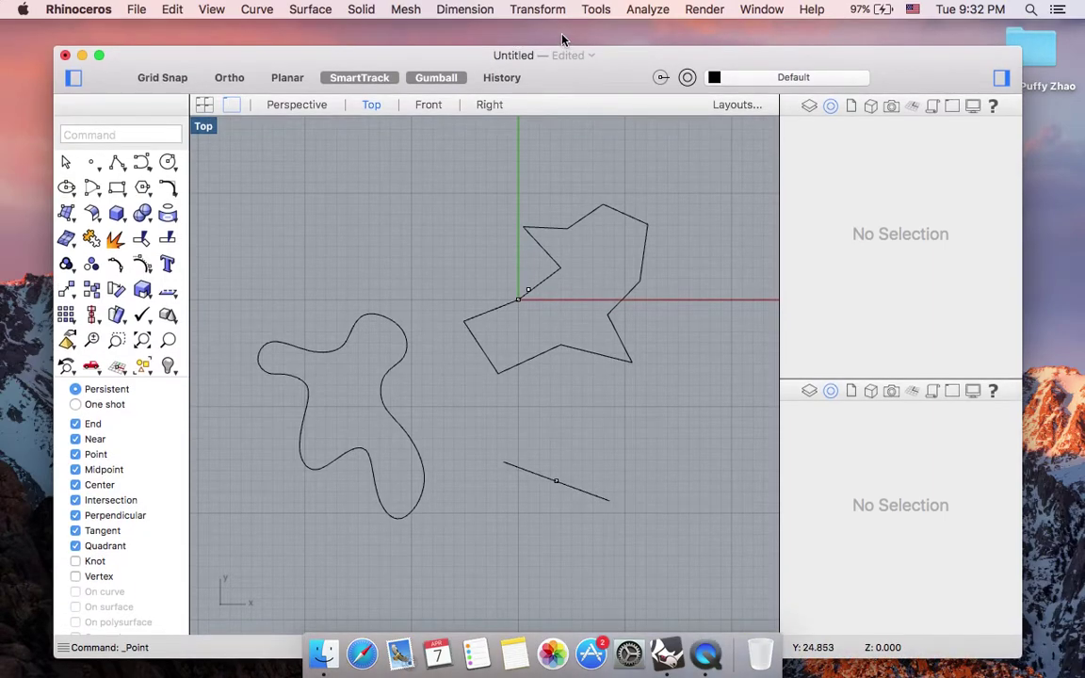